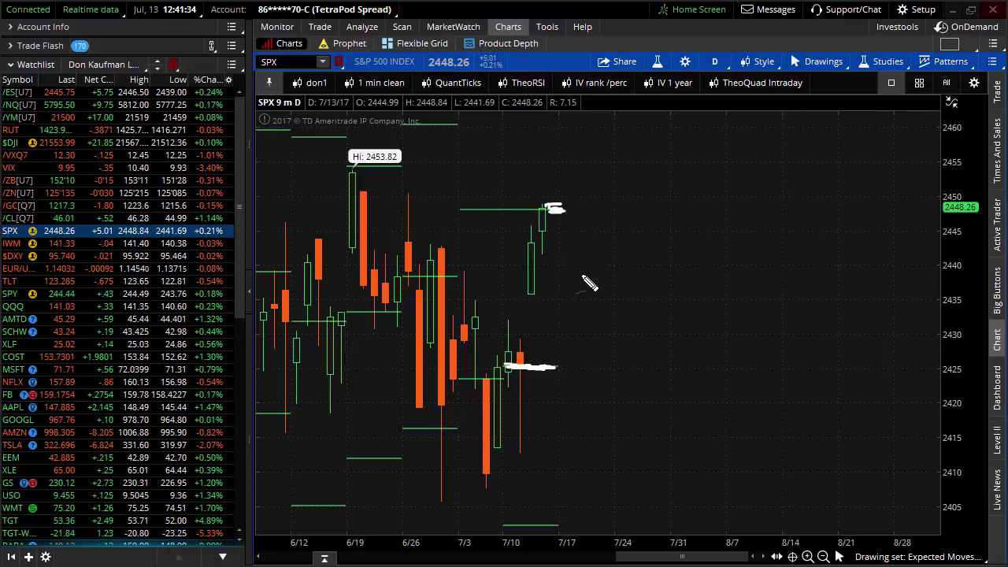
Finish writing the +23 expected-move note beside the latest SPX candles, then clear all hand-drawn marks.
drag(599, 271, 638, 296)
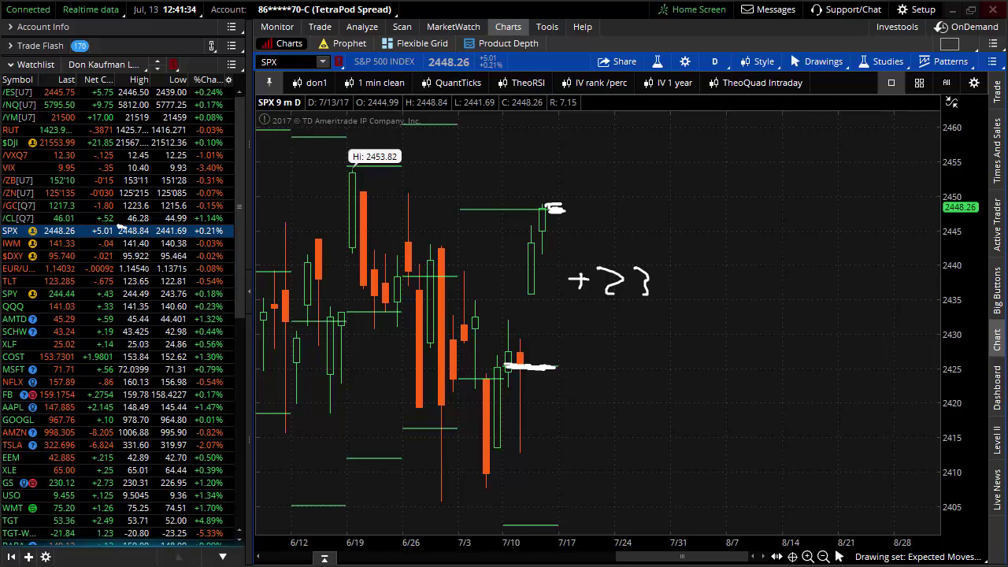
key(Escape)
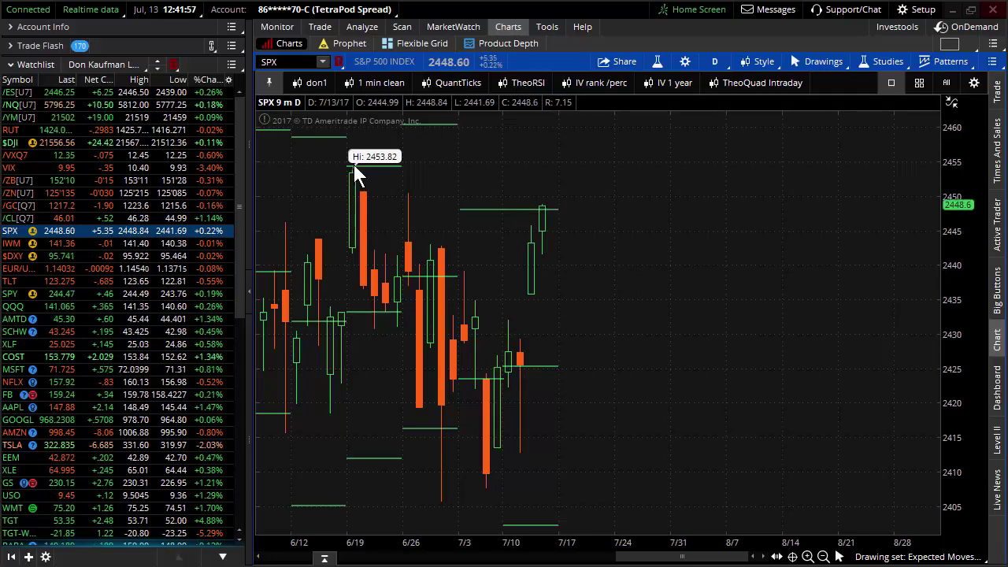
Apply the '1 min clean' style to show SPX as a 1-day, 1-minute intraday chart.
click(364, 78)
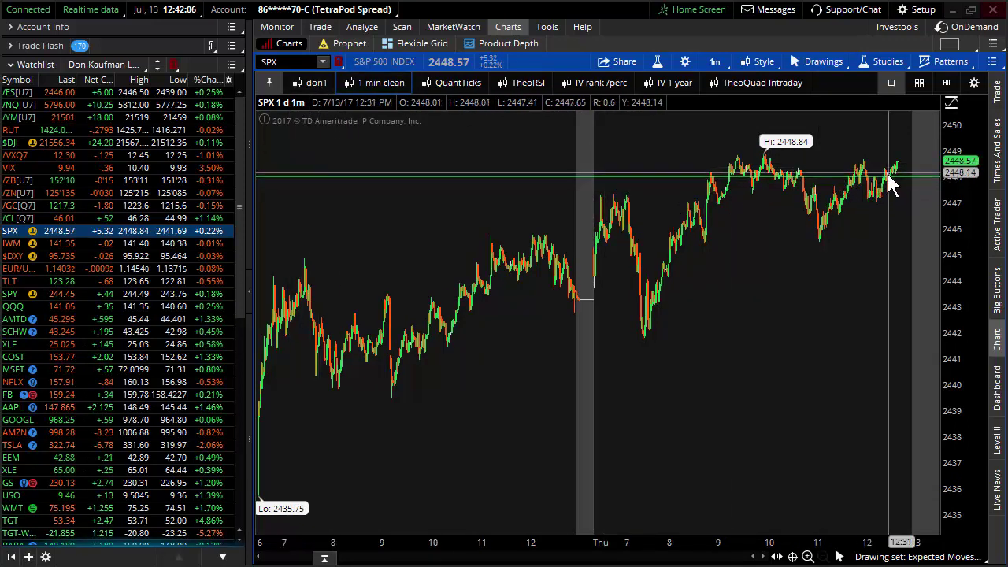
mouse_move(894, 187)
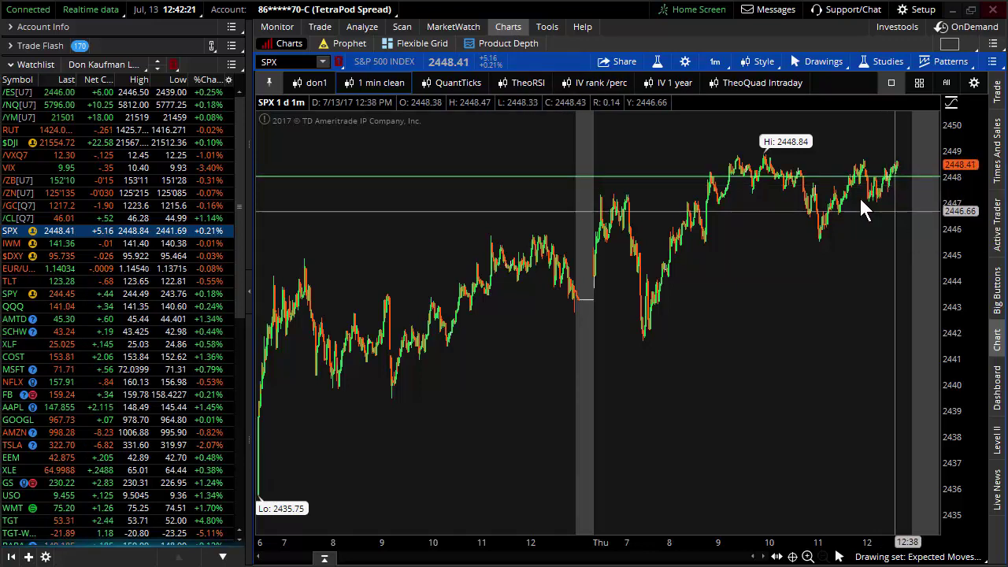
Return SPX to the 'don1' daily chart, zoom in, and sketch up and down strokes from the latest candle.
click(312, 84)
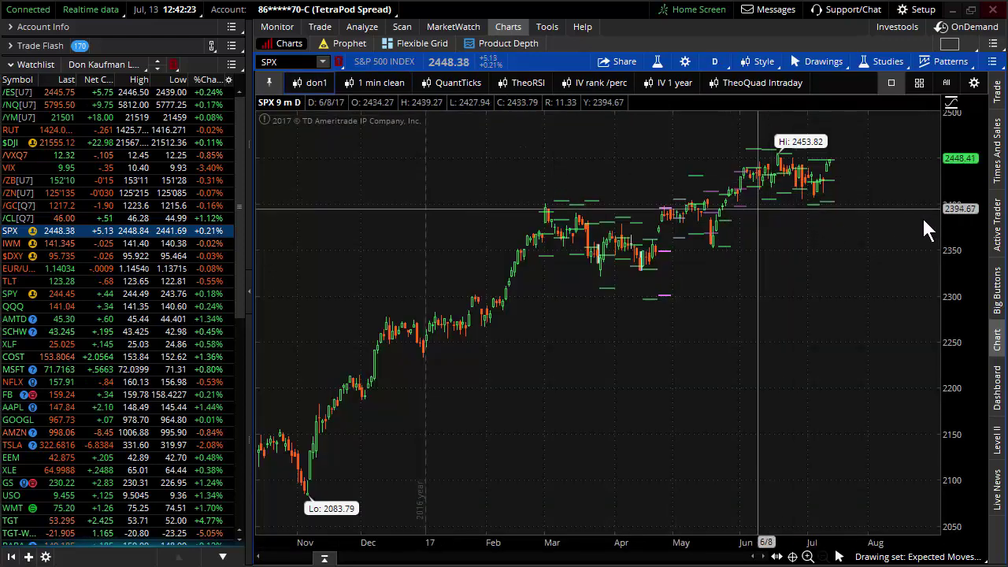
scroll(861, 215, up, 5)
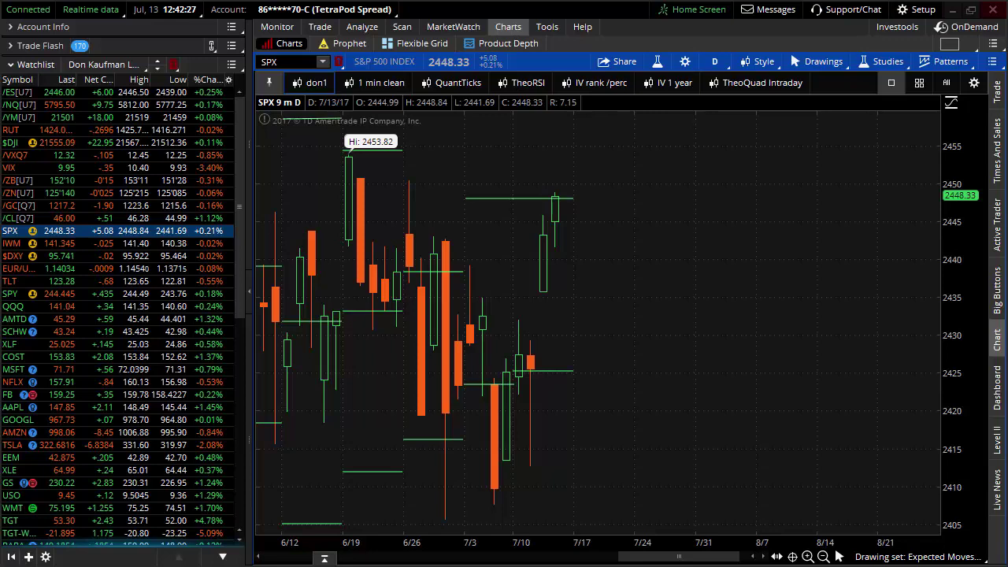
drag(556, 367, 597, 282)
mouse_move(550, 383)
mouse_down()
mouse_move(580, 430)
mouse_move(644, 427)
mouse_move(631, 435)
mouse_up()
Label the lower stroke Sp, circle the /ES quote, mark the 2448 high, then clear all sketches.
drag(619, 339, 612, 365)
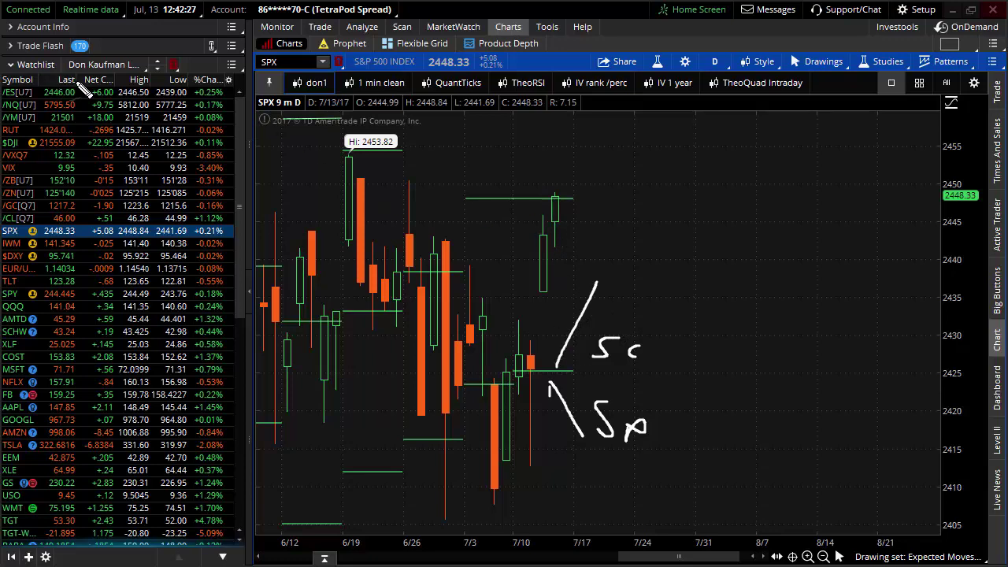
mouse_move(79, 79)
mouse_down()
mouse_move(118, 99)
mouse_move(87, 72)
mouse_up()
drag(549, 209, 571, 203)
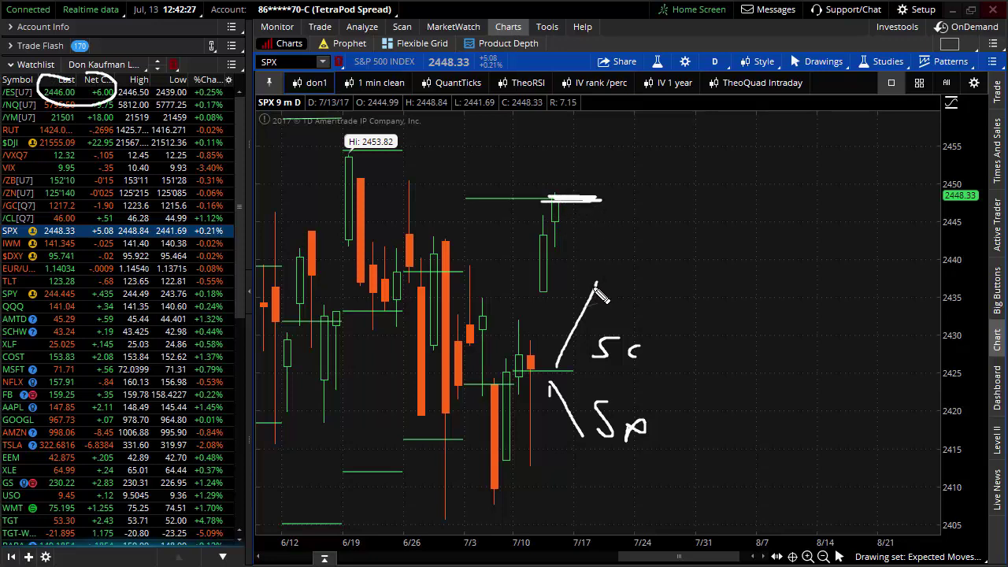
drag(597, 289, 608, 210)
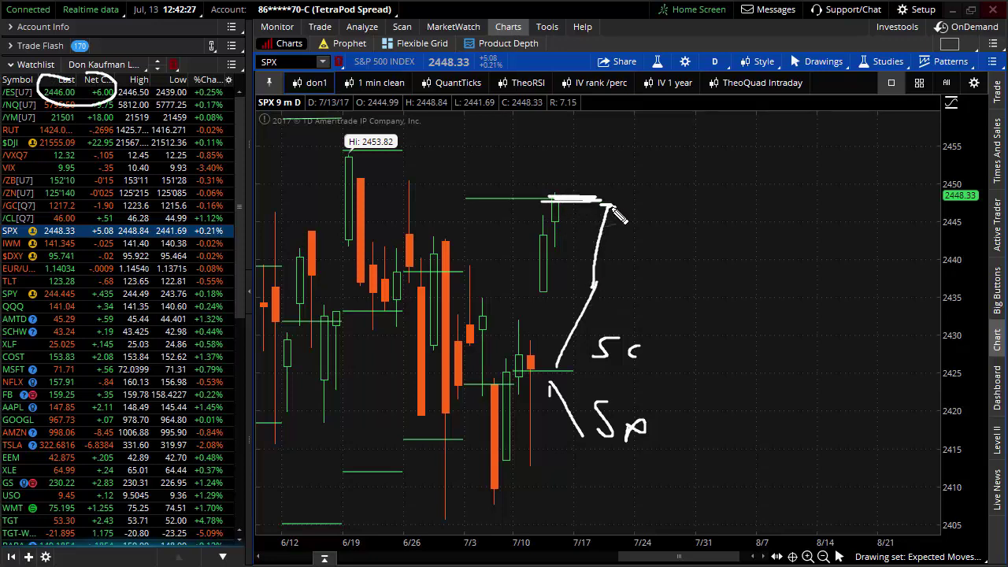
key(Escape)
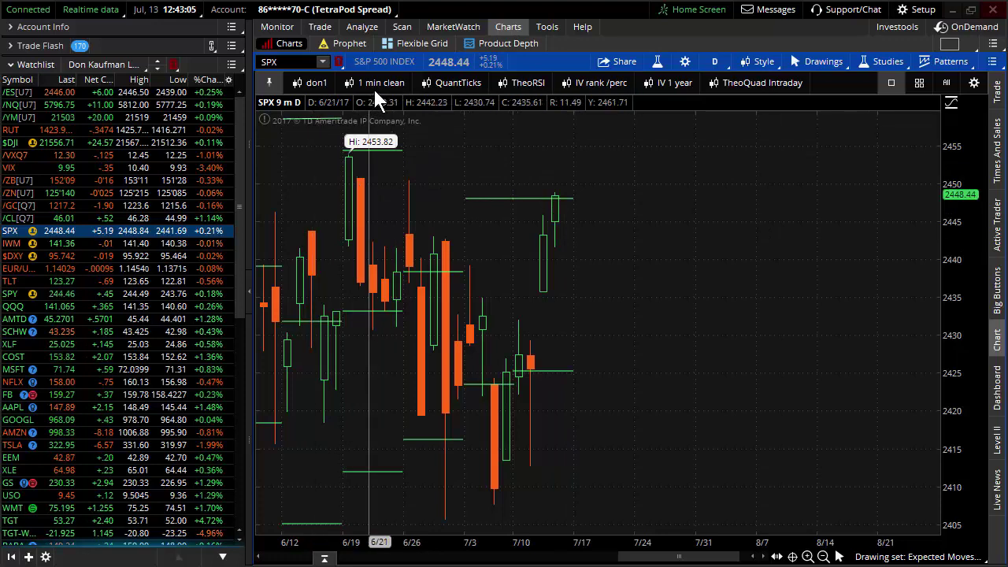
Toggle SPX to the 1-minute chart and back to the 'don1' daily chart, zoomed to recent months.
click(398, 83)
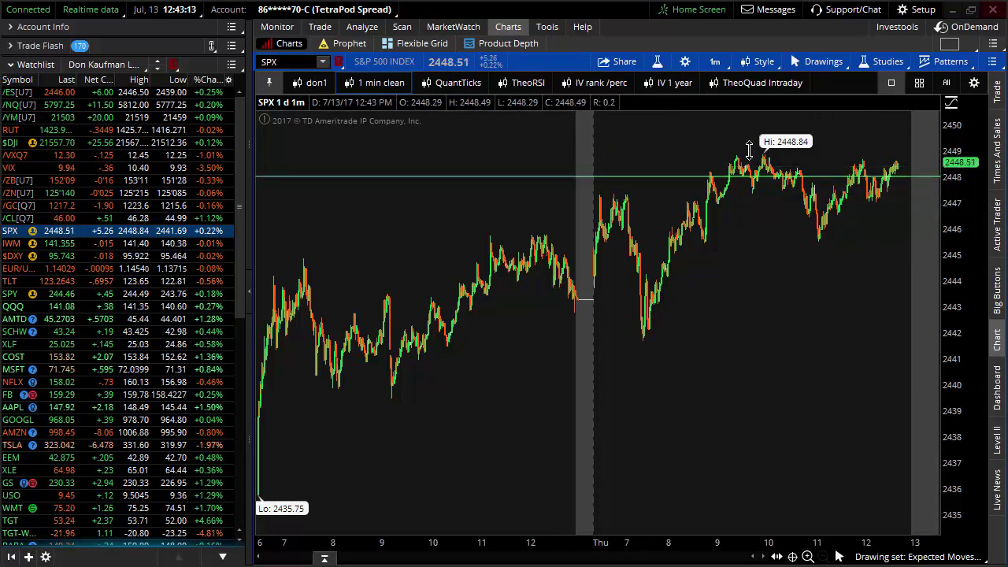
click(301, 88)
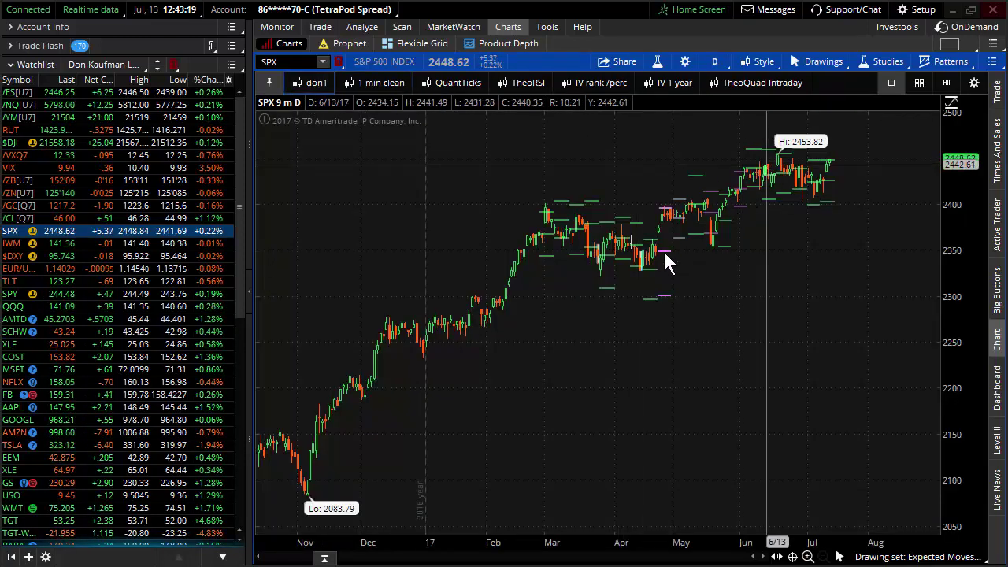
drag(495, 281, 1006, 271)
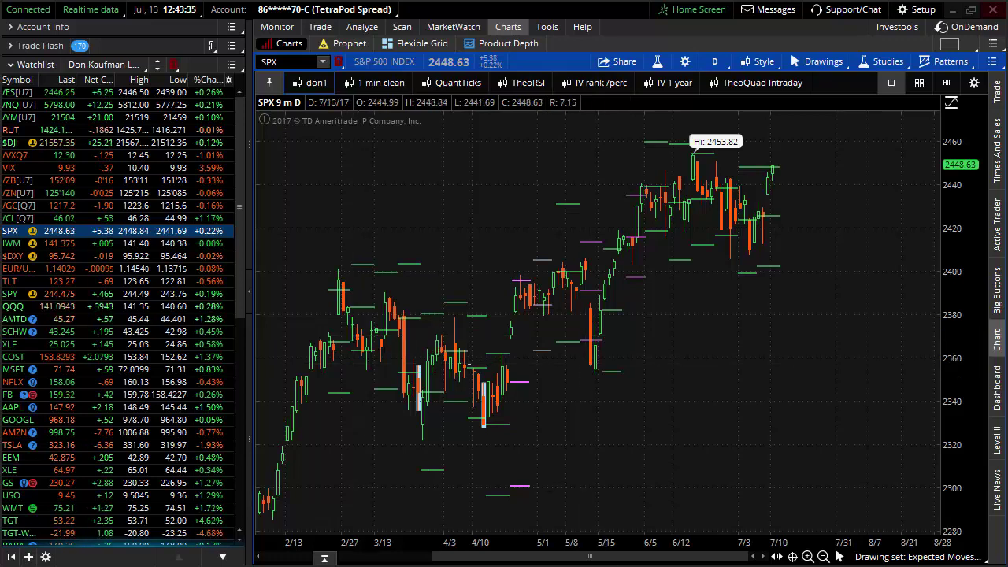
Box the late-March and mid-April candles near 2340 and the early-July candles near 2420.
drag(405, 357, 426, 414)
drag(476, 386, 489, 430)
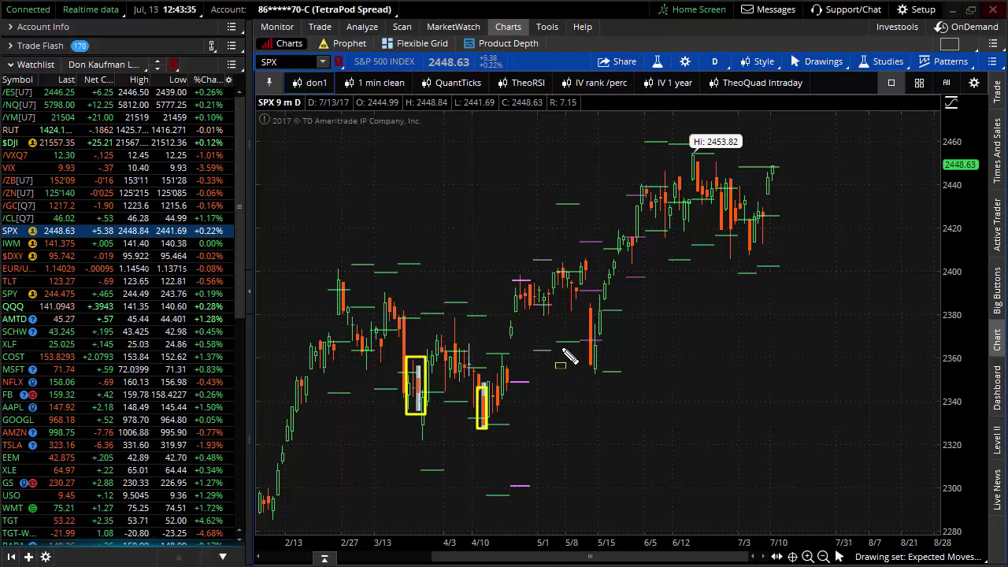
mouse_move(631, 175)
mouse_down()
mouse_move(651, 224)
mouse_move(651, 215)
mouse_up()
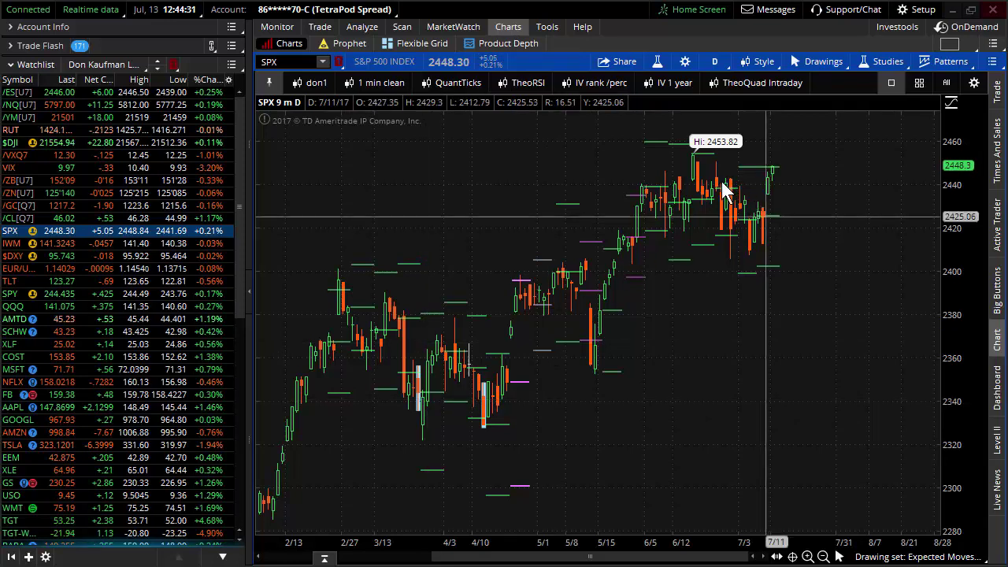
scroll(826, 170, up, 5)
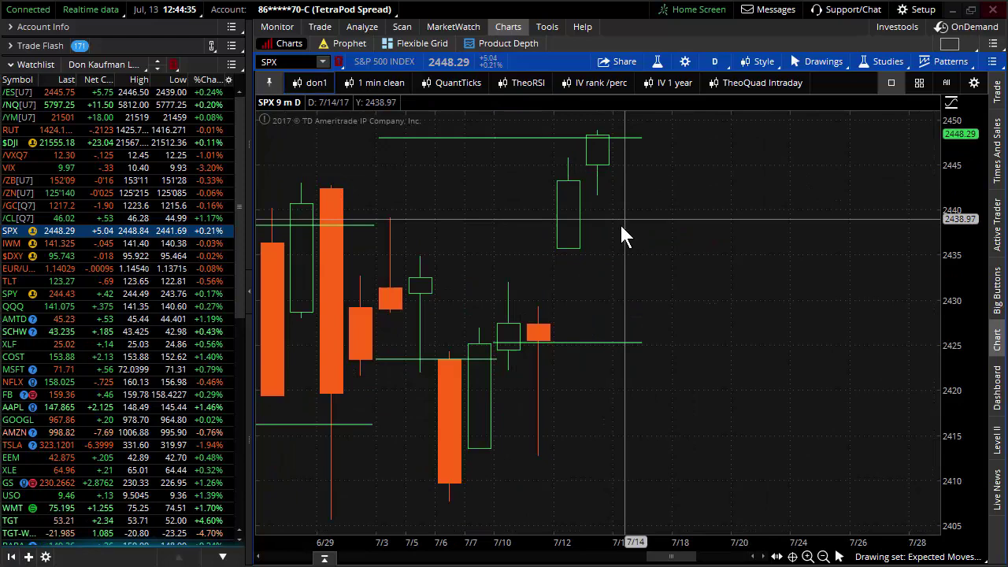
Load the XLF option chain on the Trade page and box its 21.32% (±0.294) implied move.
click(320, 27)
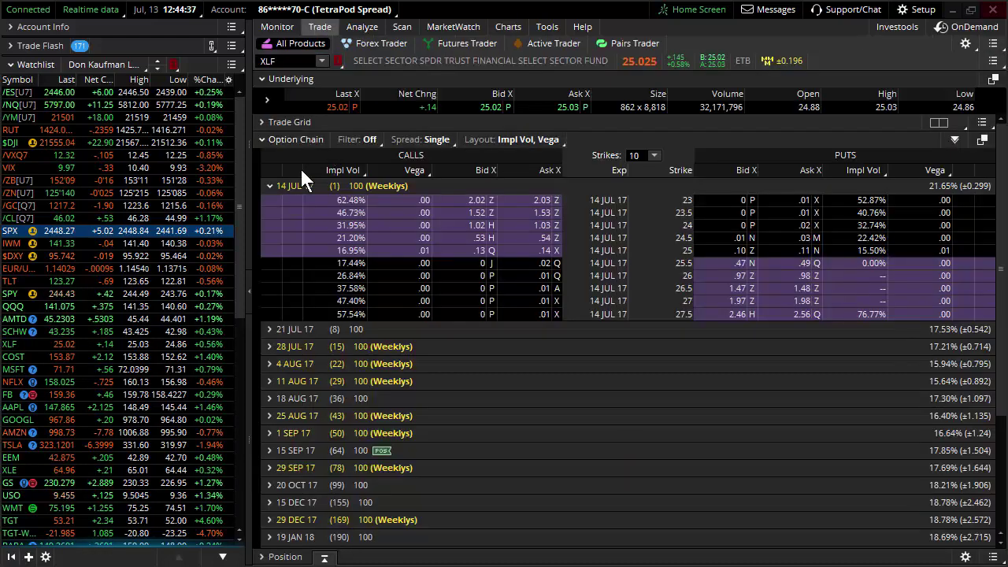
click(117, 343)
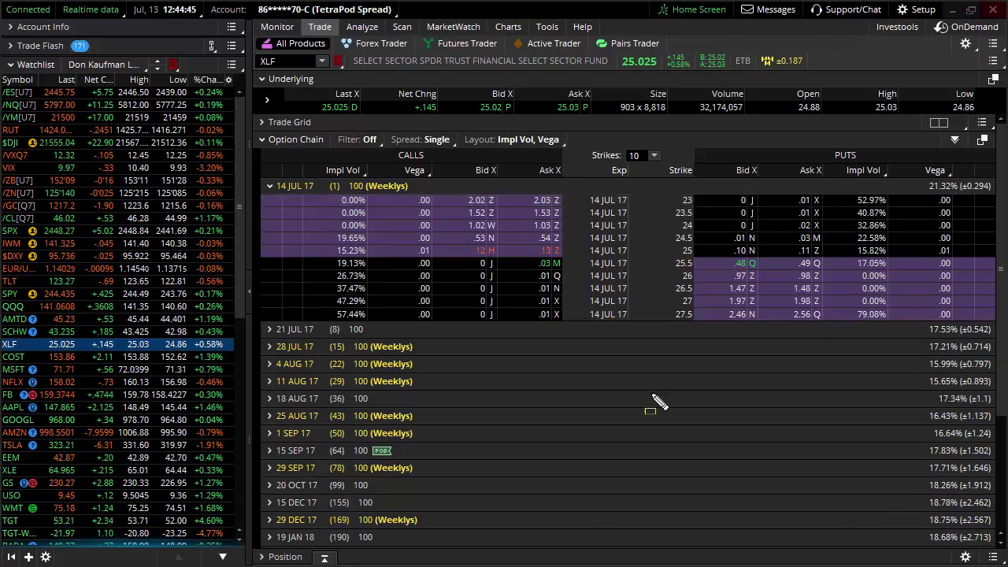
drag(909, 171, 999, 203)
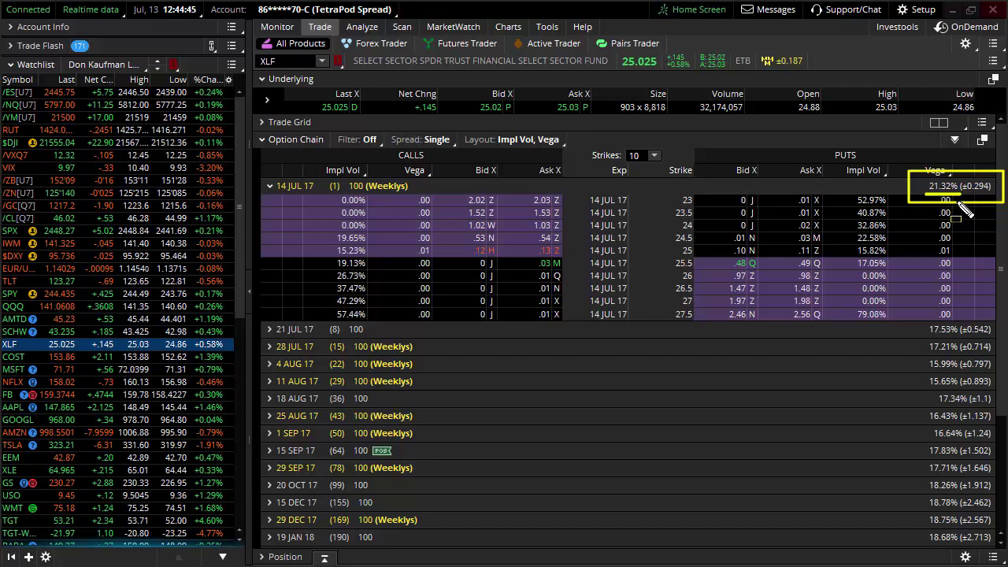
Box the 14 JUL 17 weekly expiration row, then clear the annotations and scroll the chain.
mouse_move(249, 168)
mouse_down()
mouse_move(299, 197)
mouse_move(424, 201)
mouse_up()
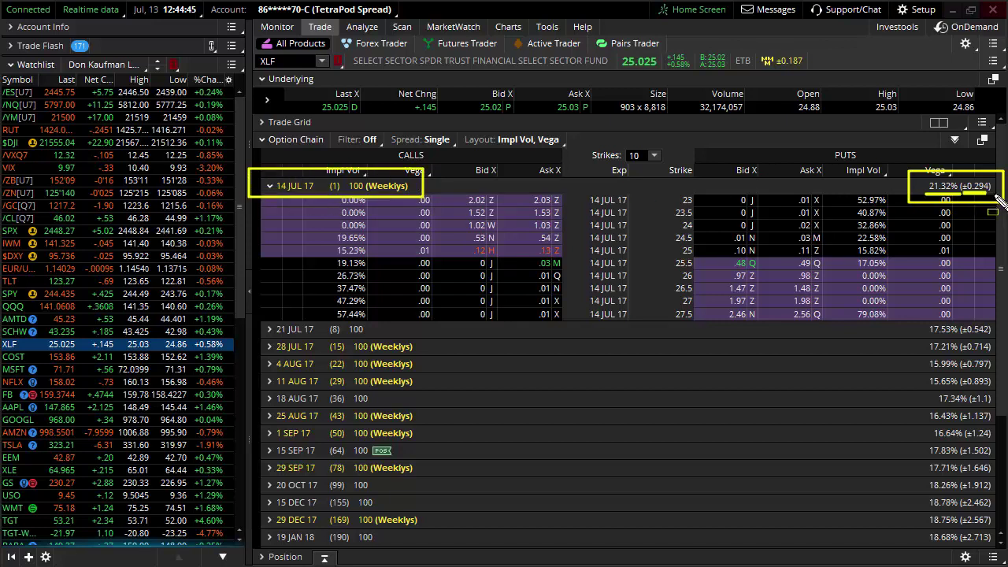
key(Escape)
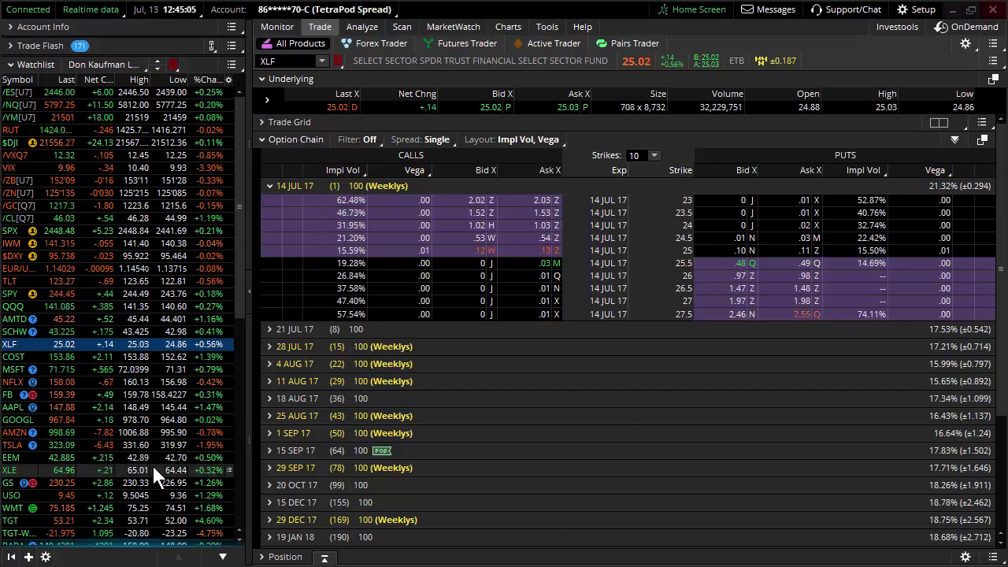
scroll(150, 456, down, 1)
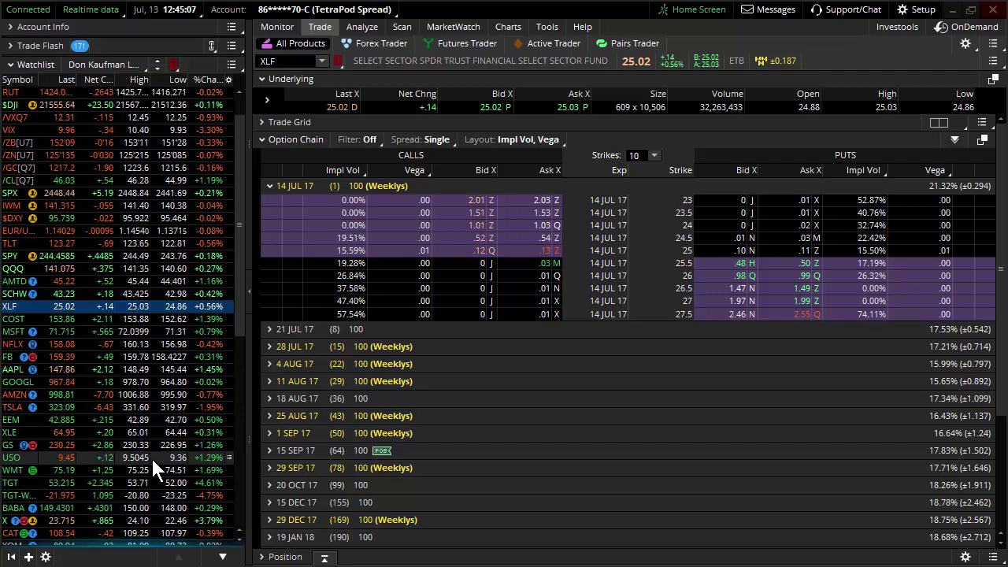
scroll(150, 456, down, 3)
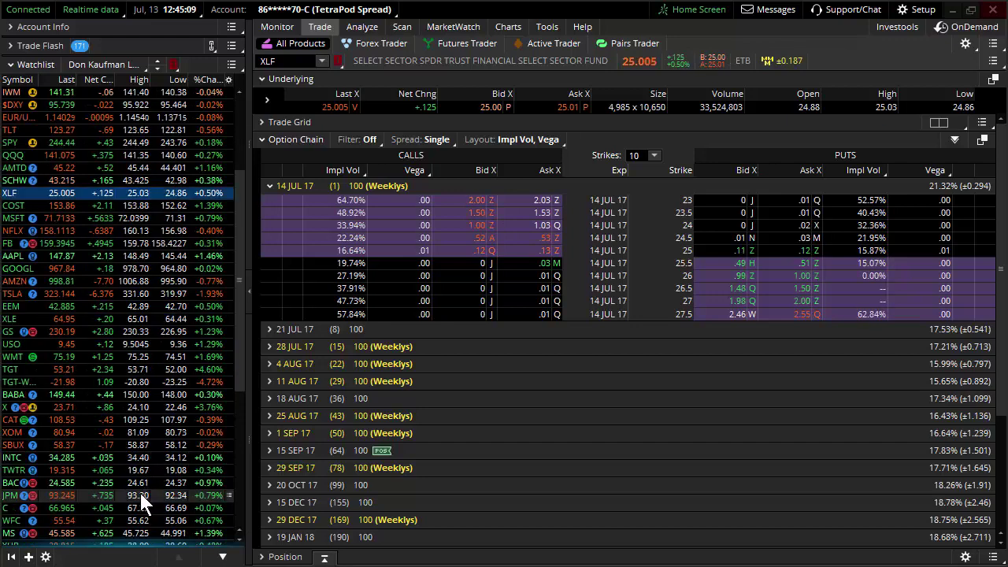
Step through the JPM and Citigroup chains to WFC, showing 38.08% IV and ±1.165 expected move.
click(138, 489)
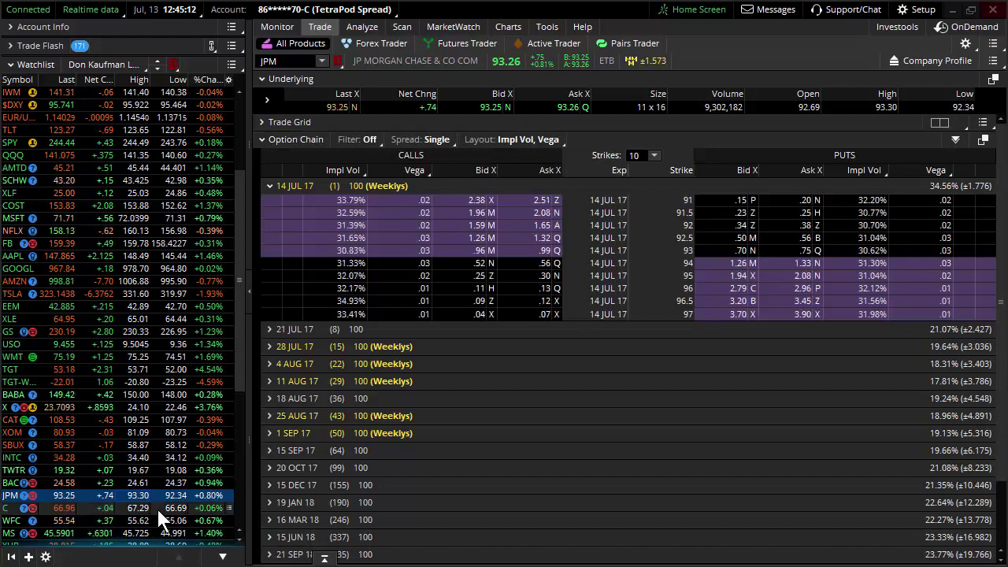
click(150, 504)
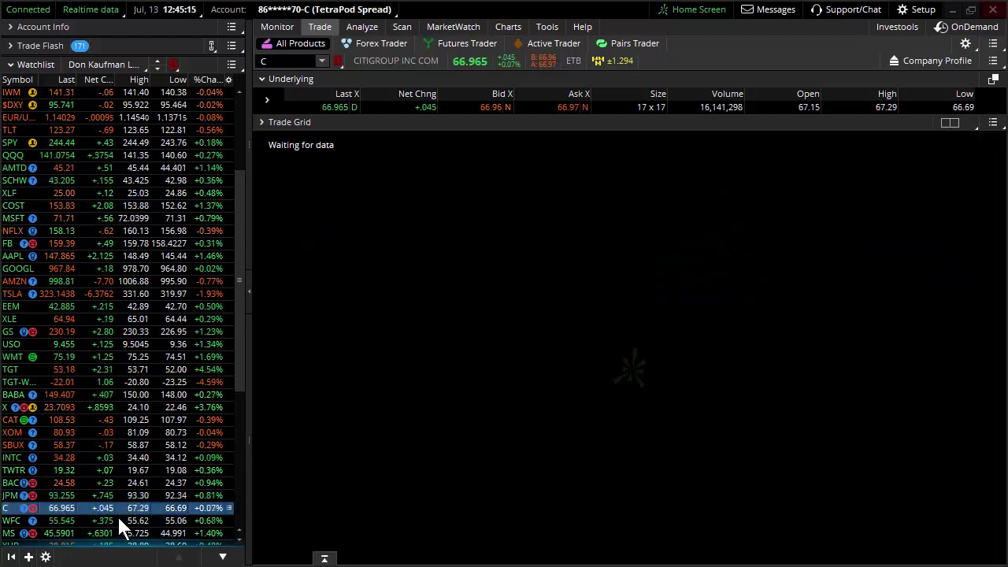
click(118, 520)
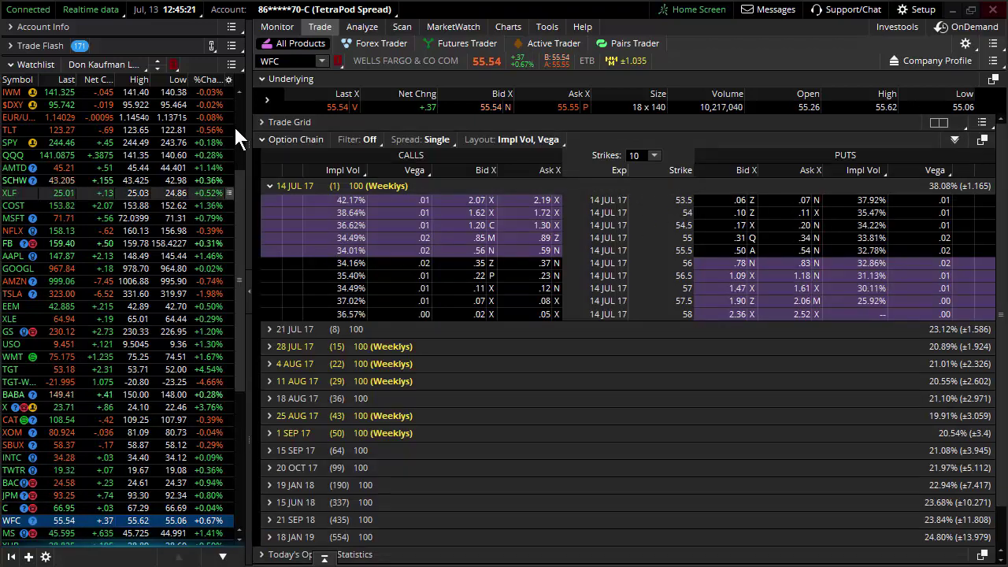
scroll(241, 112, up, 4)
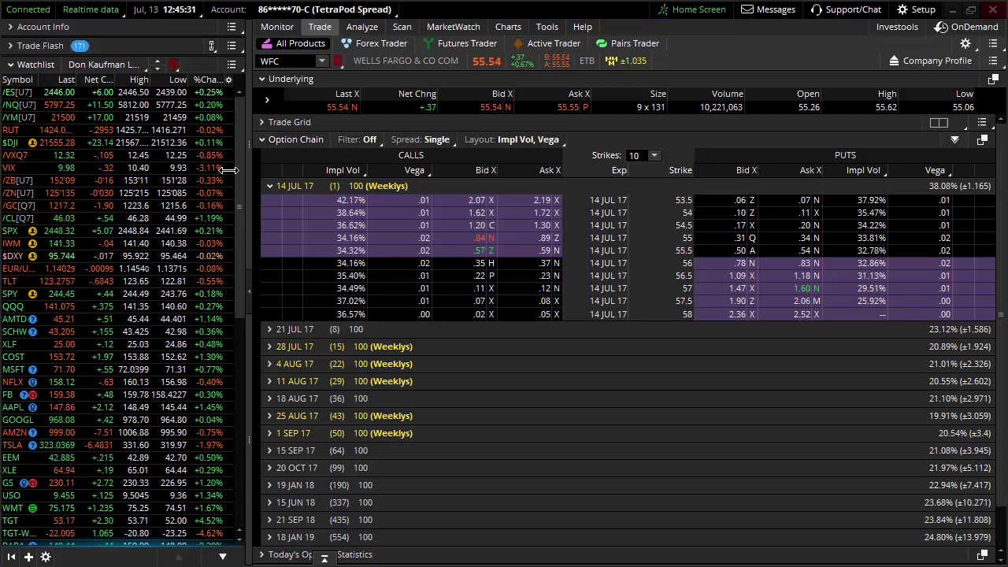
click(102, 156)
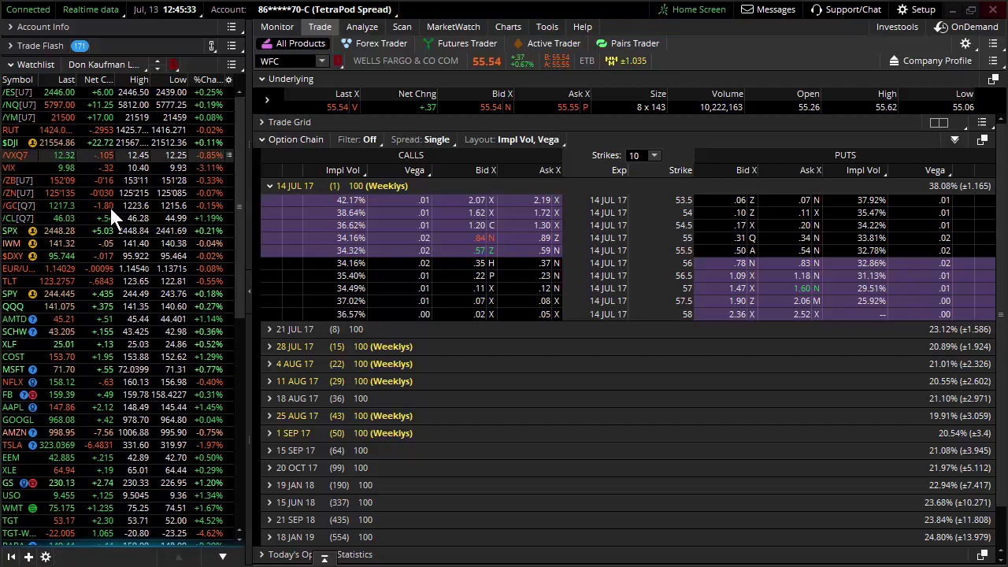
After viewing the SPX chart, stage selling one SPY 21 JUL 17 244.5 call at .97.
click(505, 28)
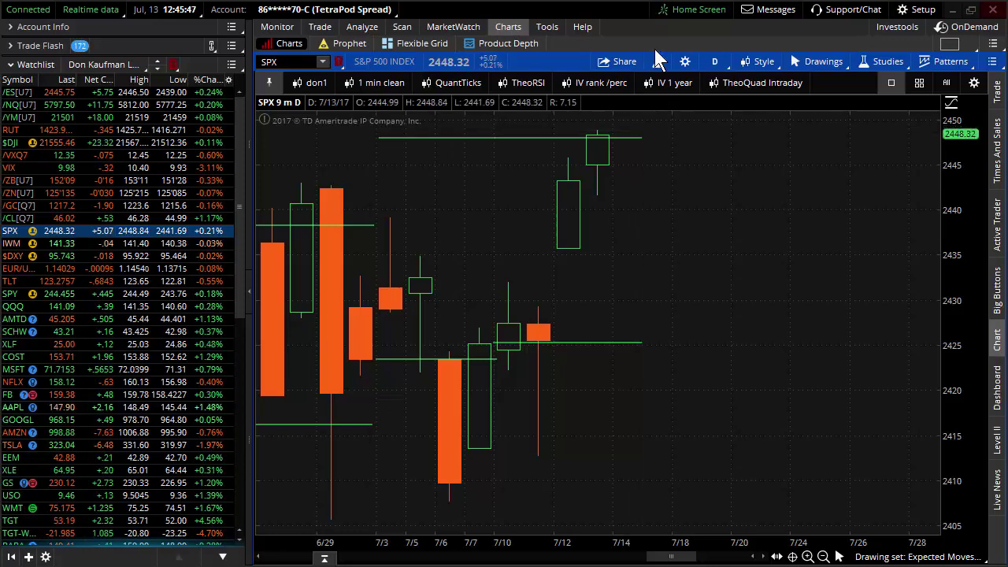
click(321, 29)
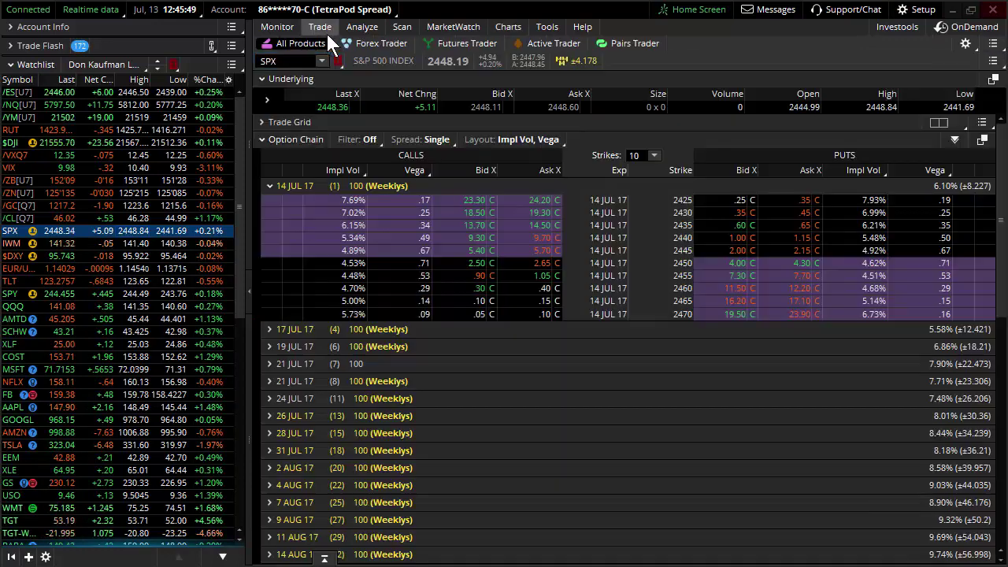
click(186, 294)
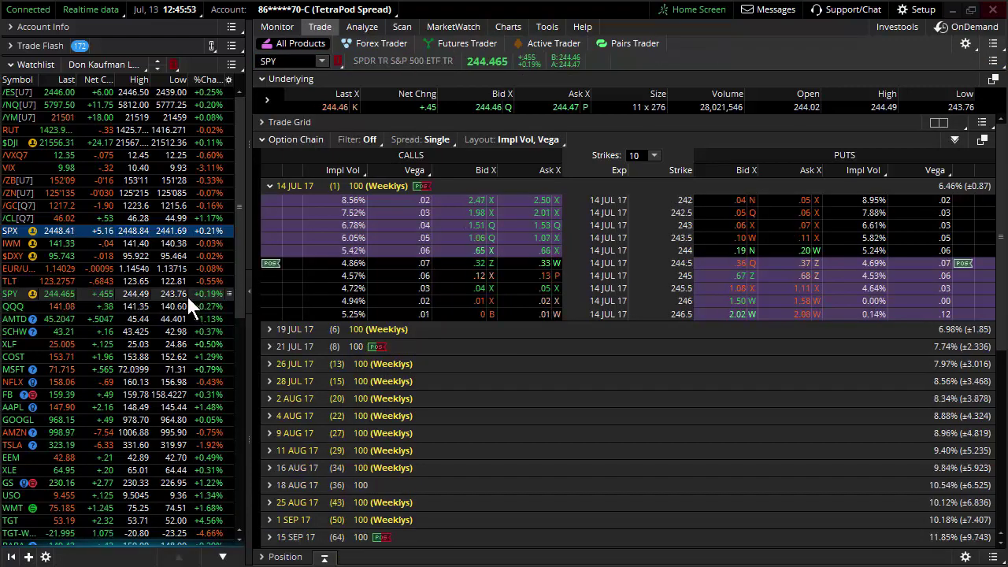
click(269, 186)
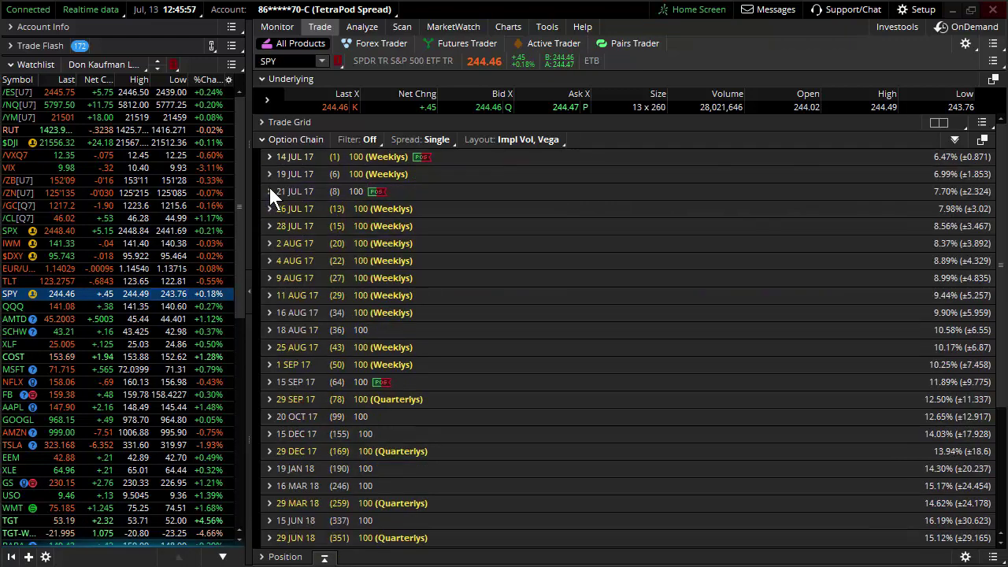
click(270, 192)
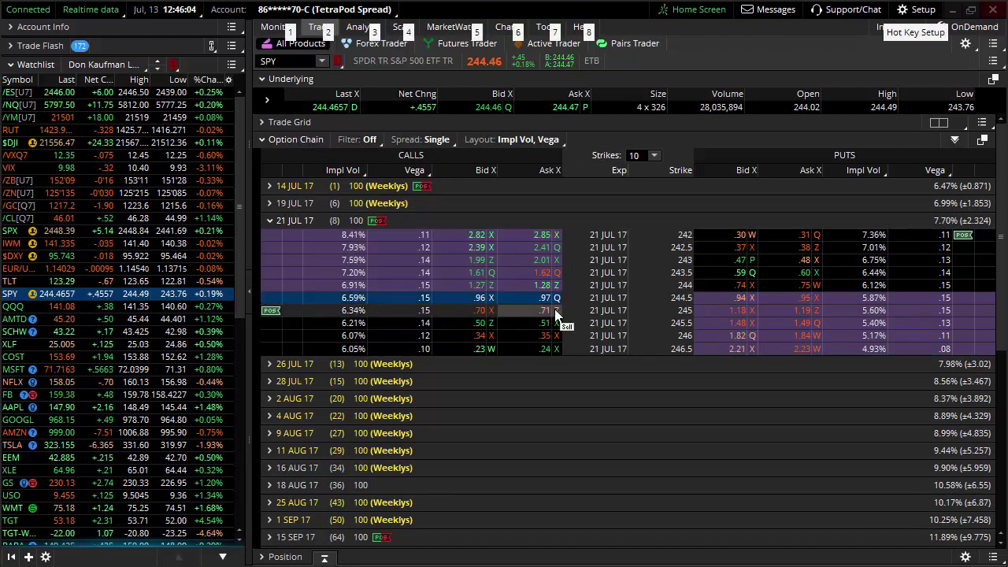
click(532, 303)
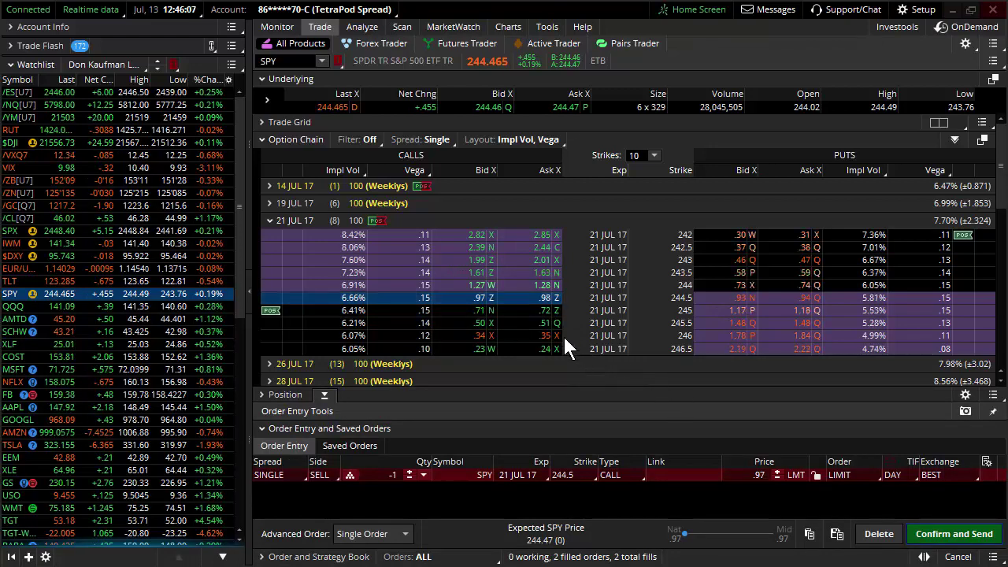
Add two 245.5 calls for a 1/2 backratio, send it, and check the .06 fill in the order book.
ctrl+click(543, 324)
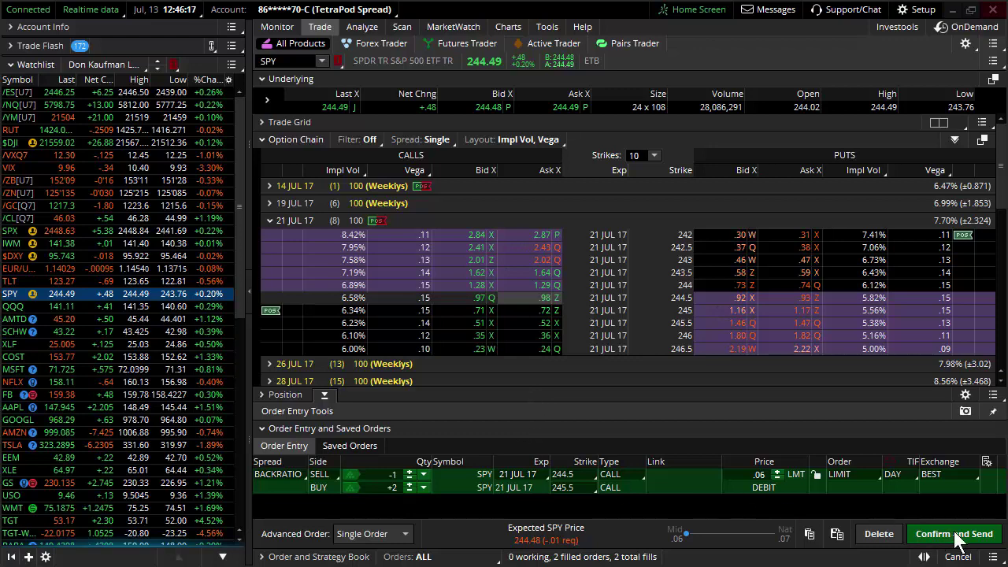
click(977, 541)
click(977, 540)
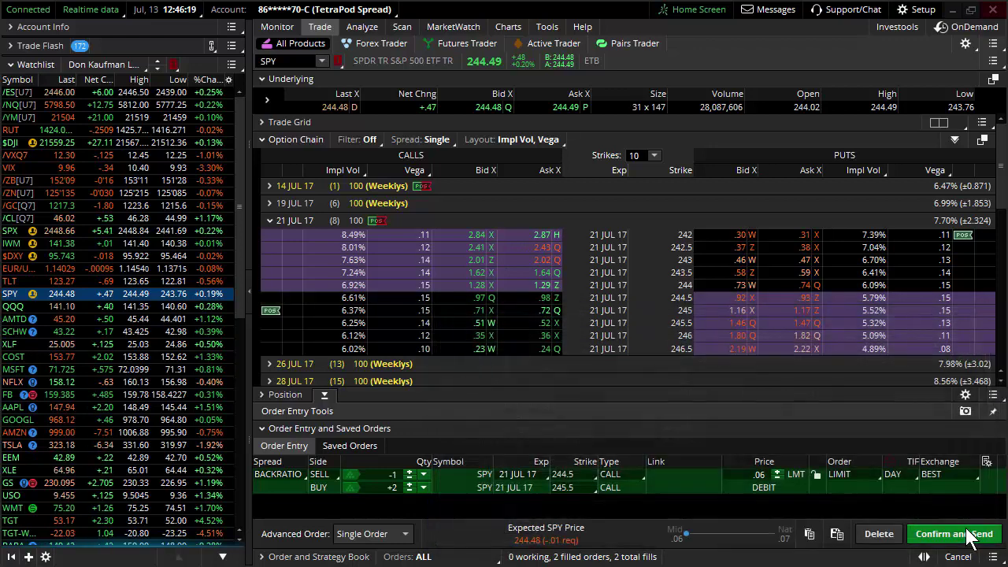
click(325, 557)
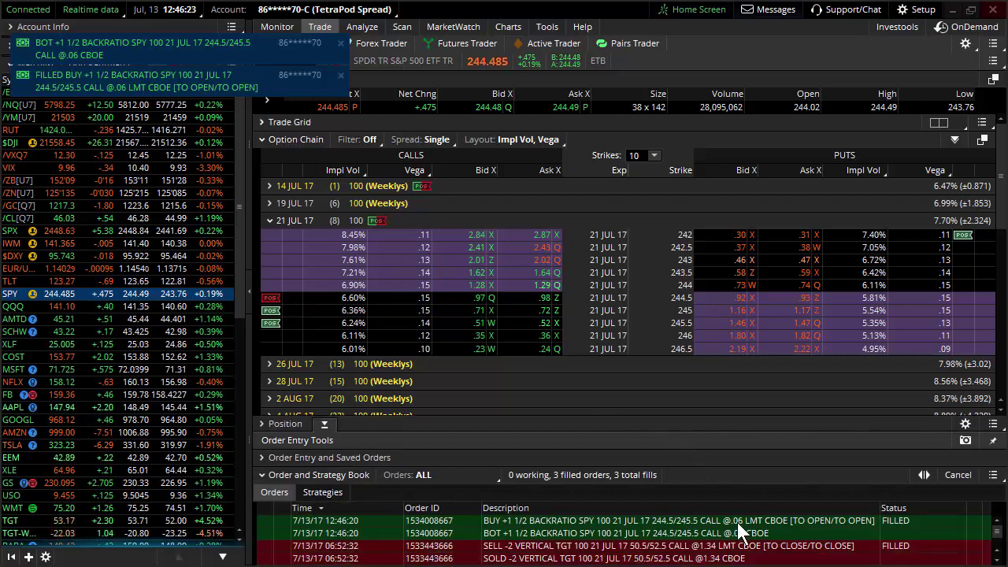
Duplicate the filled 244.5/245.5 backratio, send it, and confirm four filled orders in the order book.
right_click(743, 520)
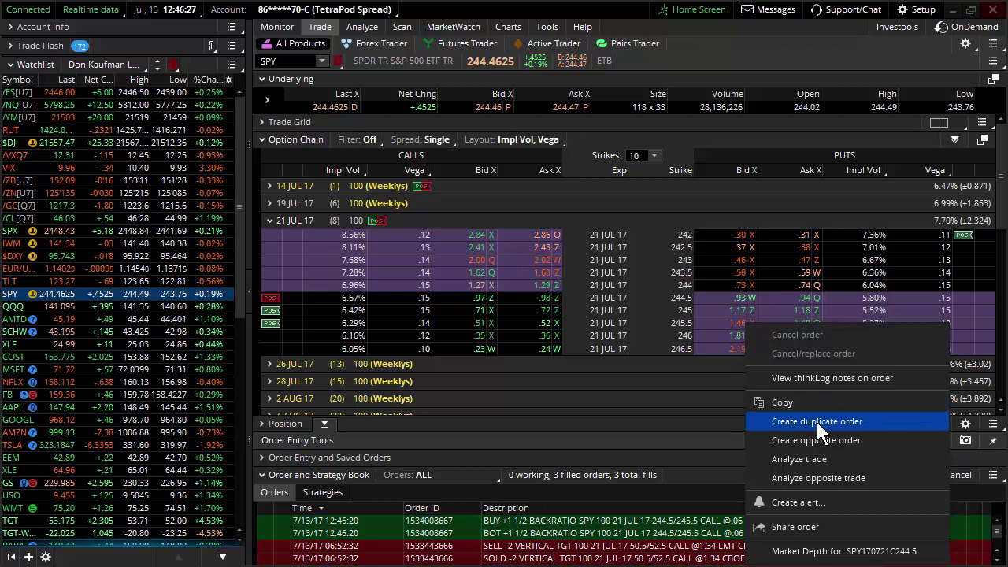
click(753, 424)
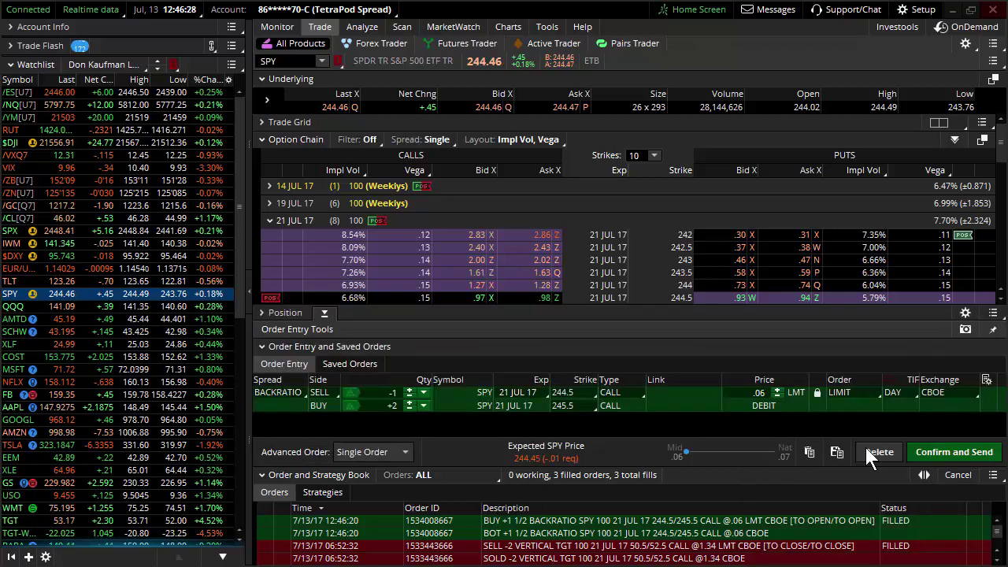
click(974, 454)
click(976, 445)
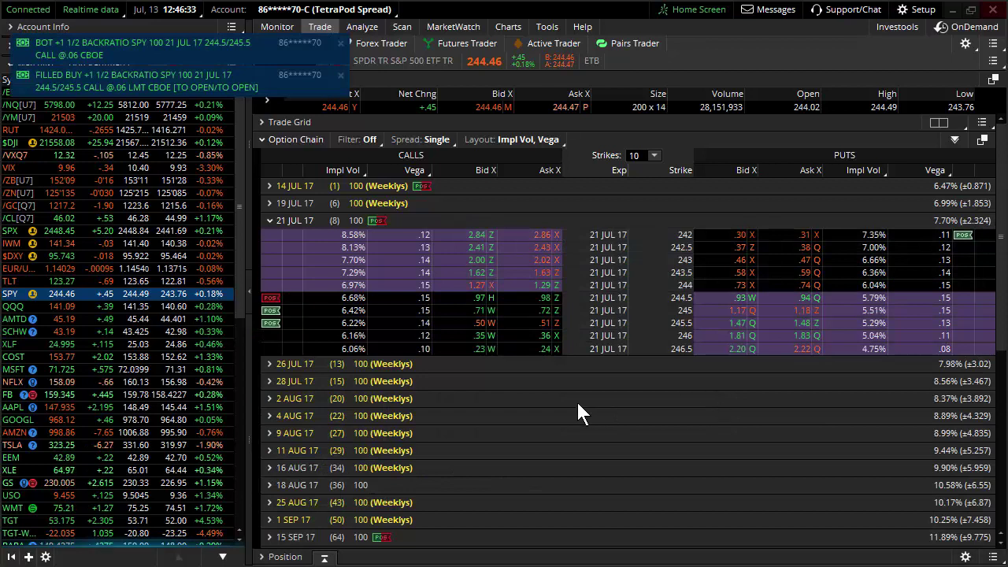
drag(482, 347, 337, 541)
click(324, 559)
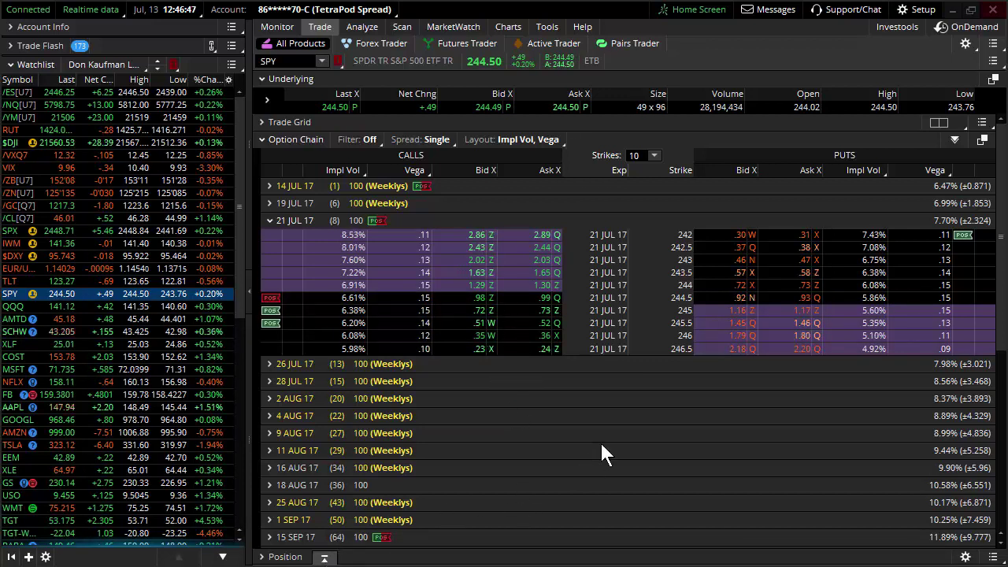
click(674, 521)
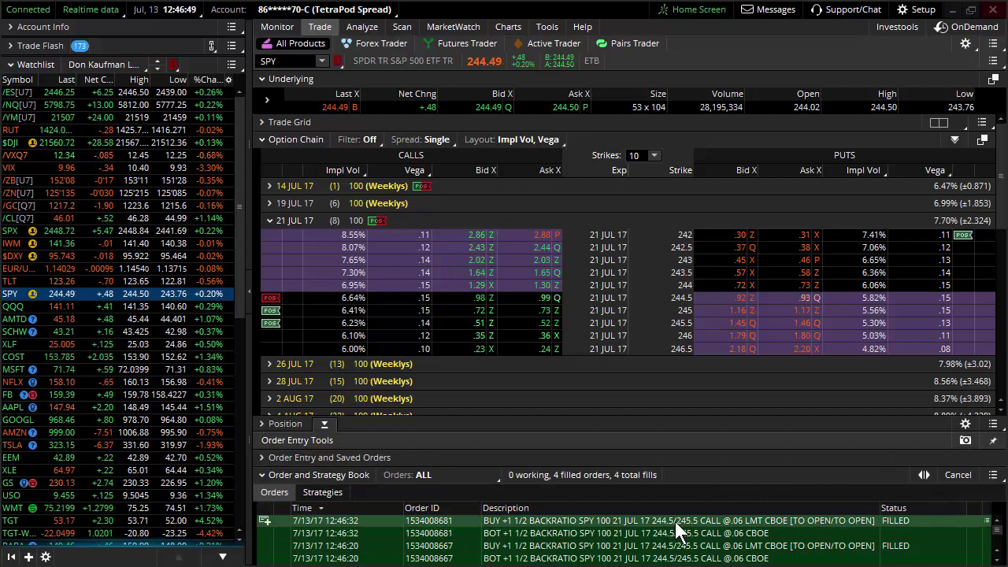
Analyze the newest filled backratio, dropping the short 246 call and backratio legs, and widen the view.
right_click(676, 513)
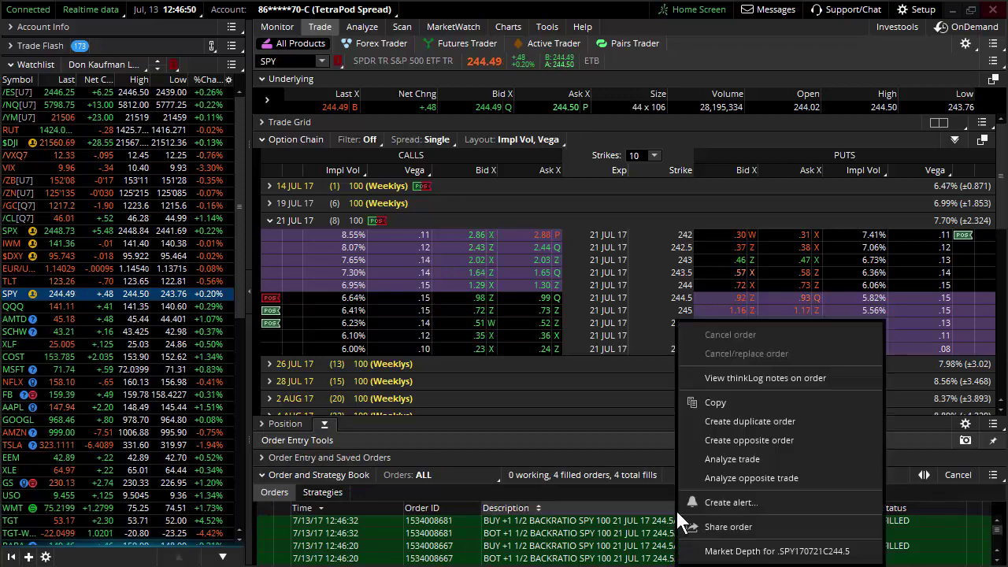
click(719, 457)
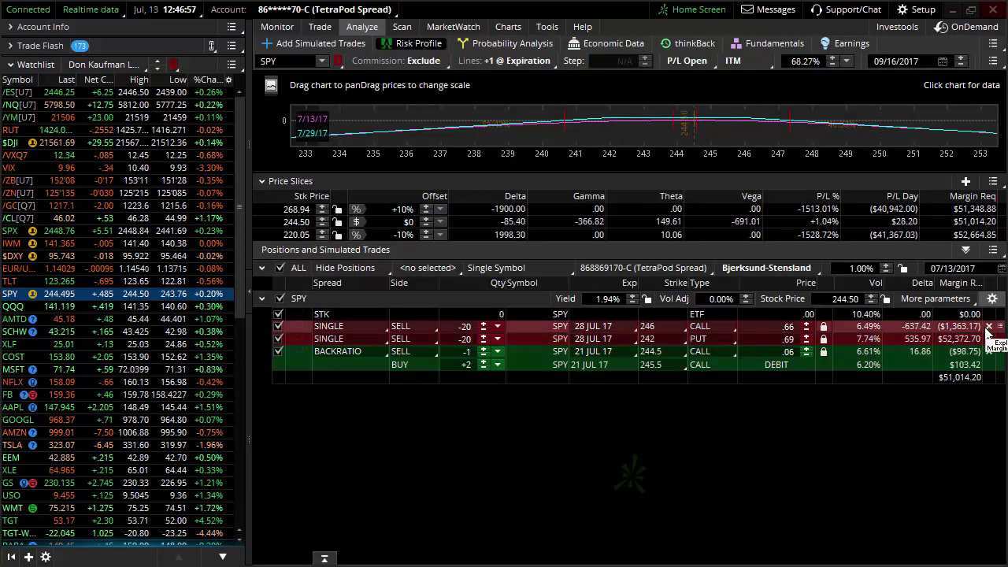
click(989, 326)
click(989, 339)
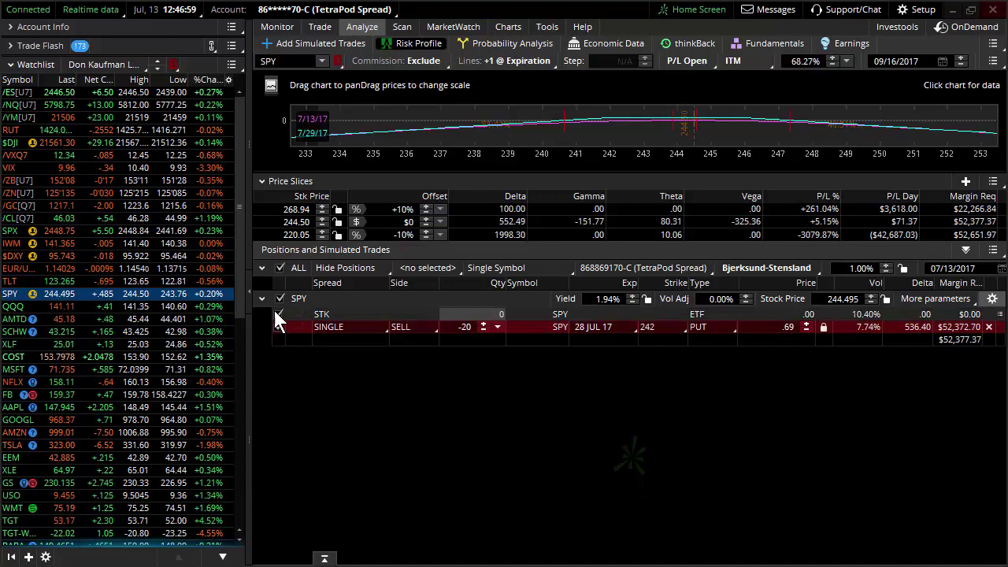
click(249, 294)
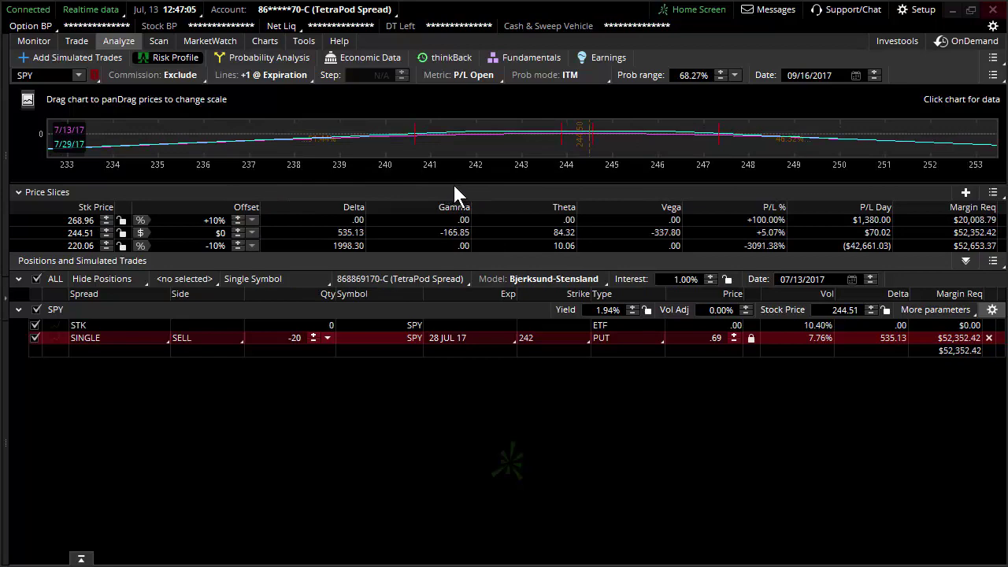
Resize the risk-profile chart, remove the simulated short put, and return to the SPY chain.
click(76, 40)
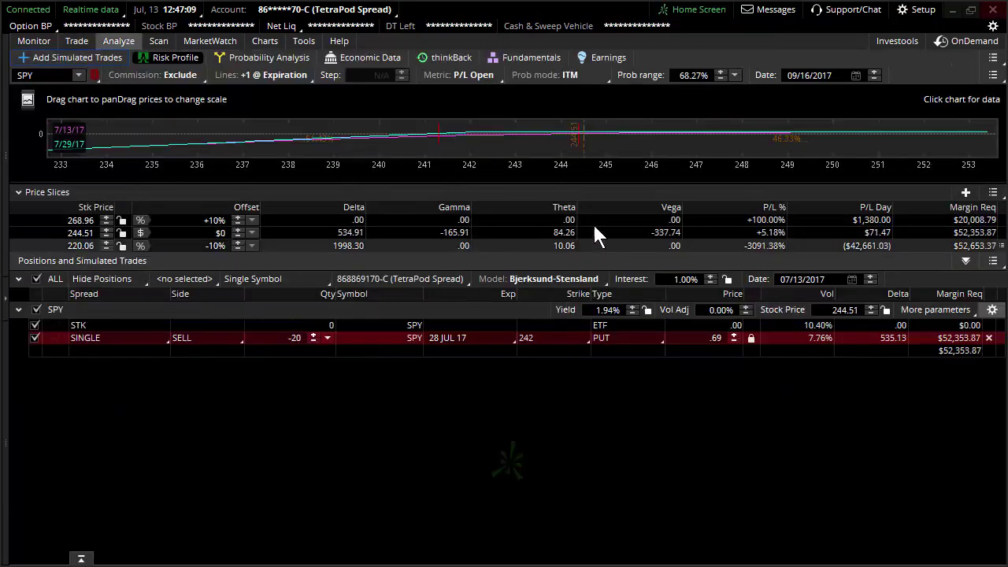
drag(616, 187, 603, 398)
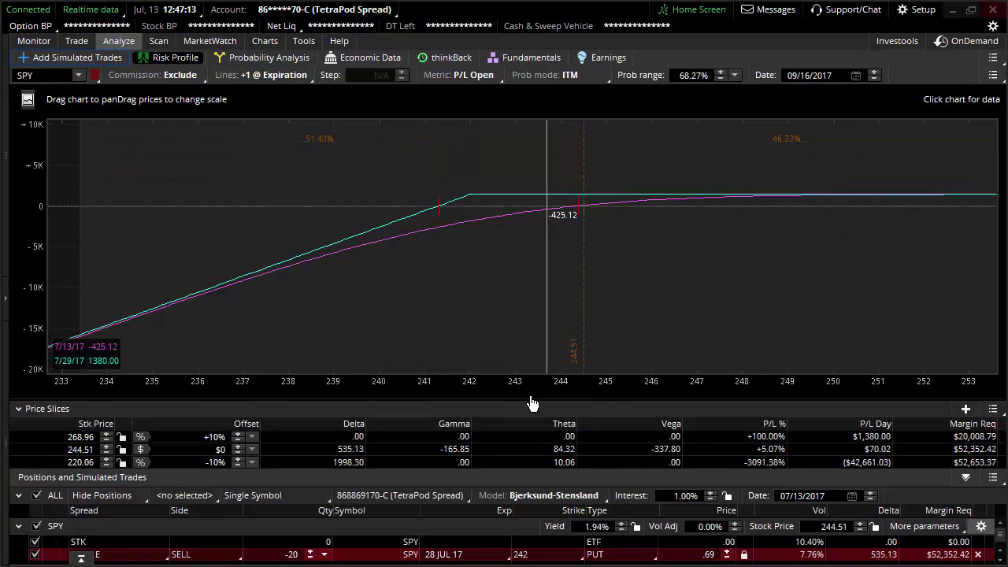
drag(553, 303, 551, 303)
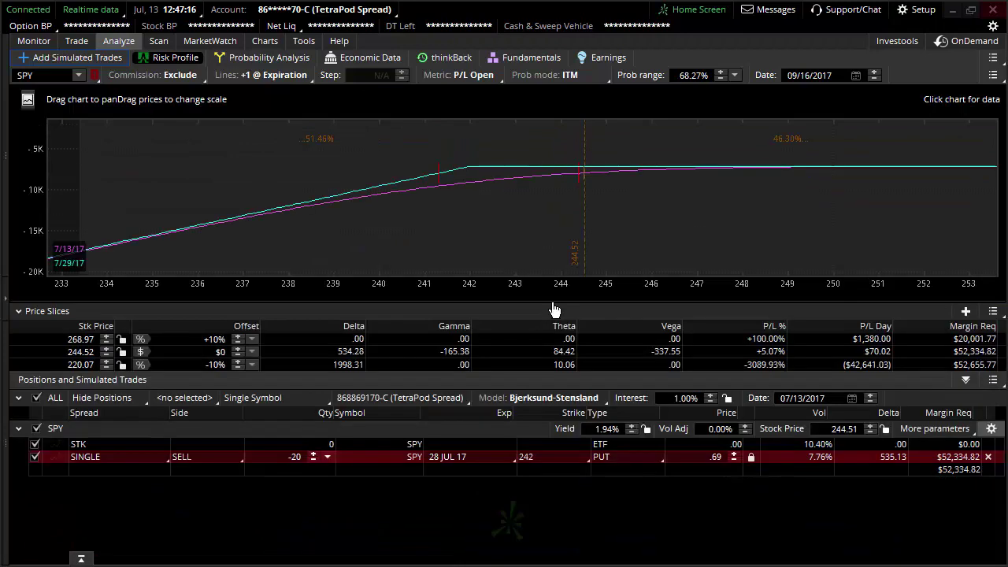
click(990, 458)
click(76, 44)
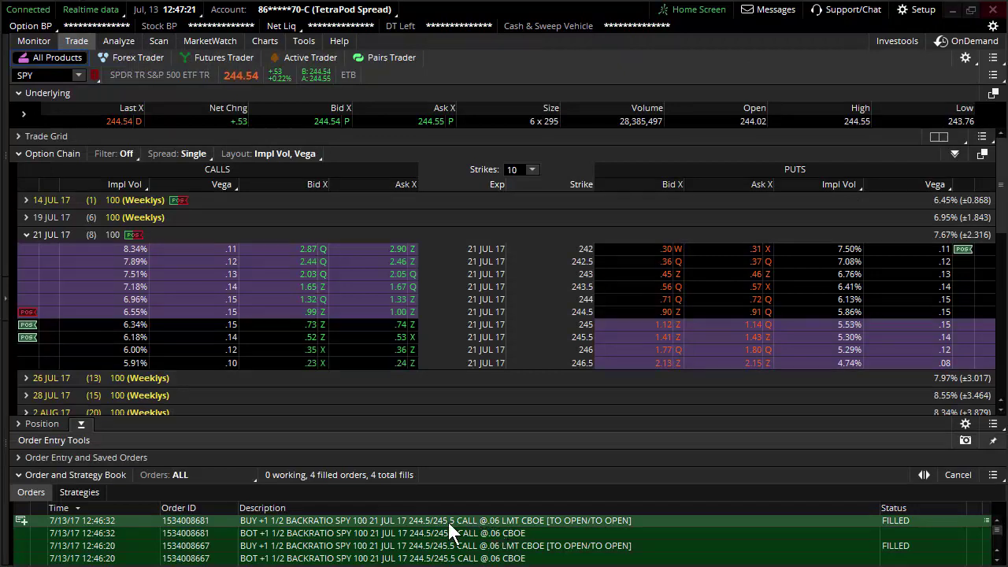
Duplicate the filled SPY 244.5/245.5 call back-ratio at .06 debit and view its risk profile.
right_click(473, 521)
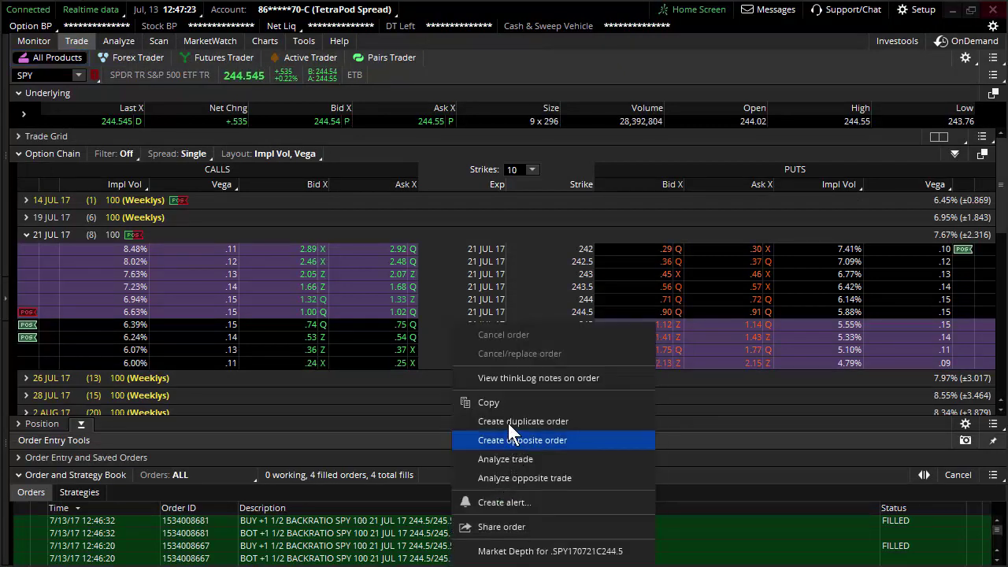
click(508, 423)
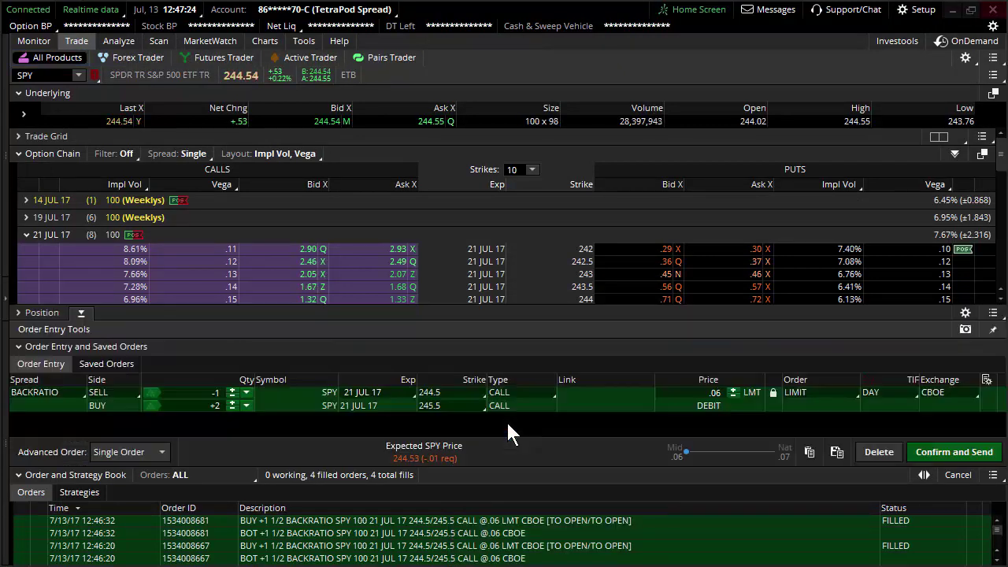
right_click(566, 399)
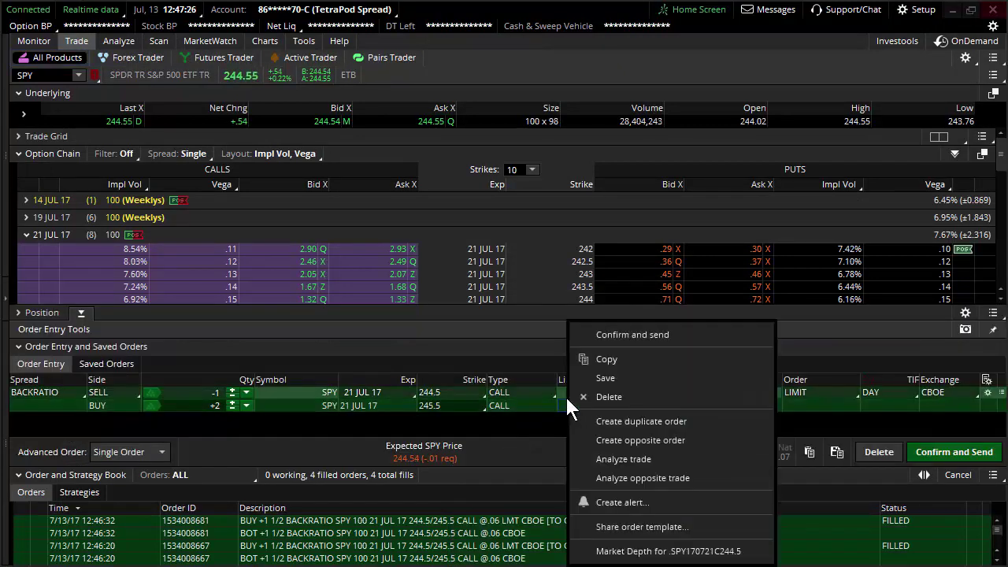
click(620, 461)
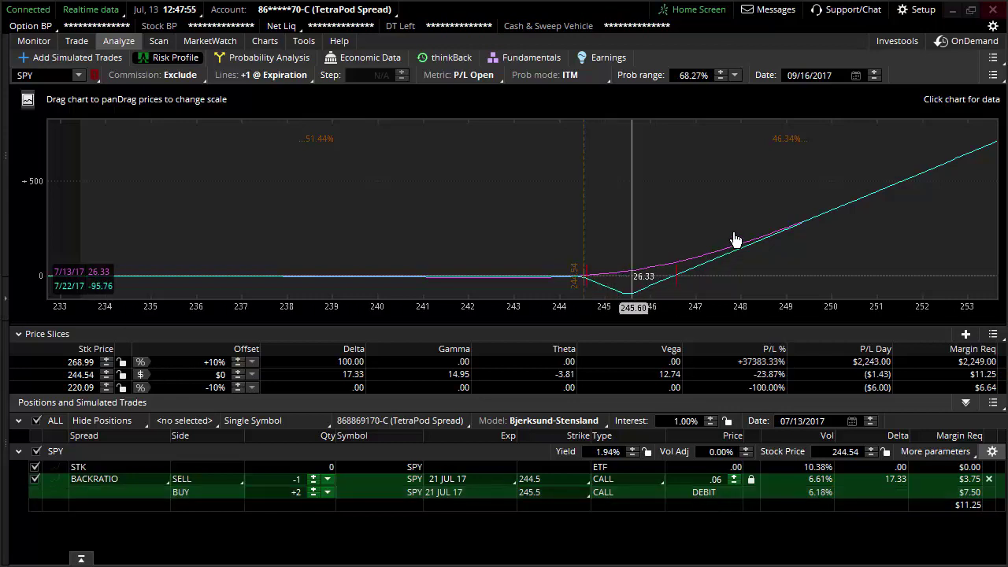
click(70, 39)
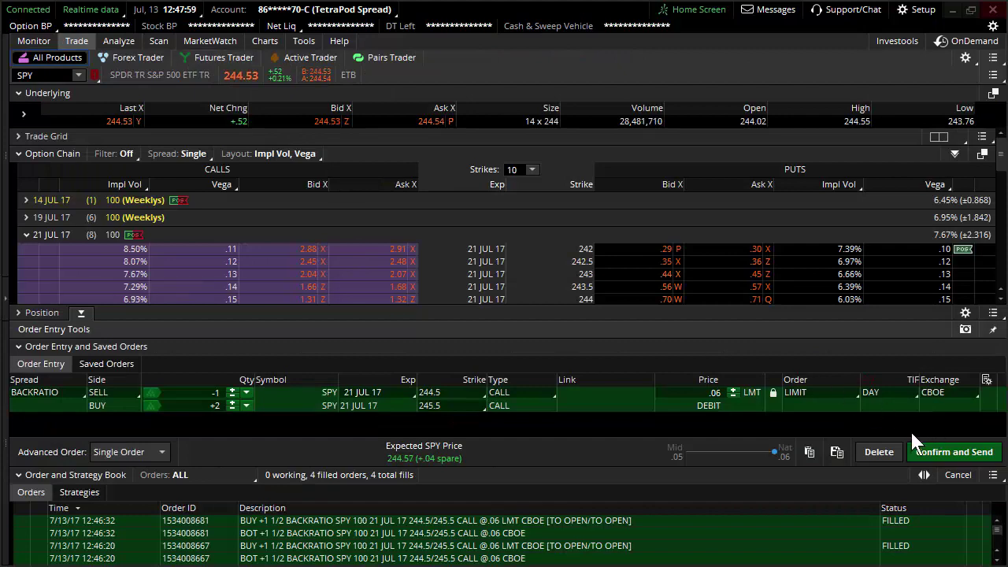
Send the SPY 244.5/245.5 call back-ratio order at a .05 limit.
click(735, 395)
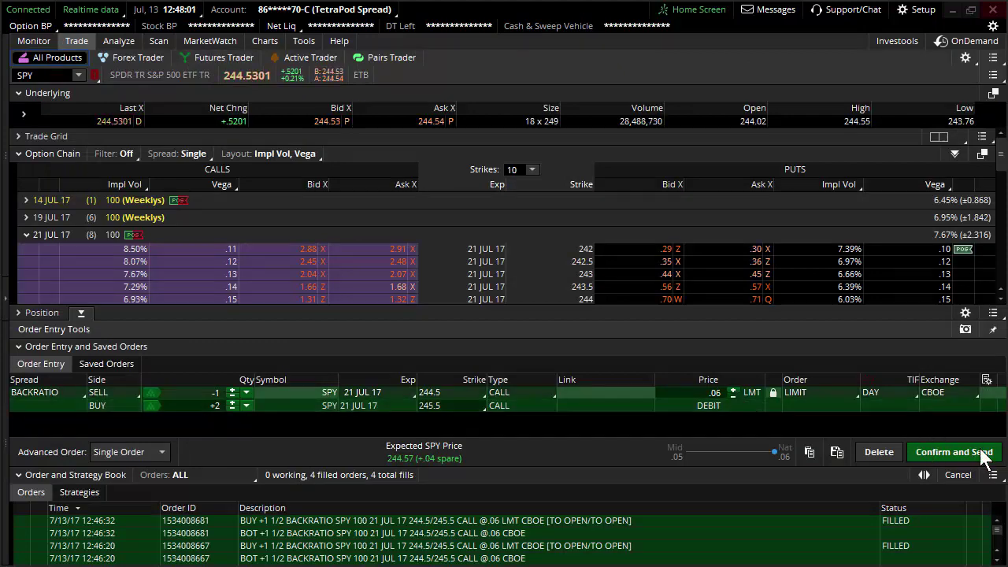
click(955, 453)
click(953, 441)
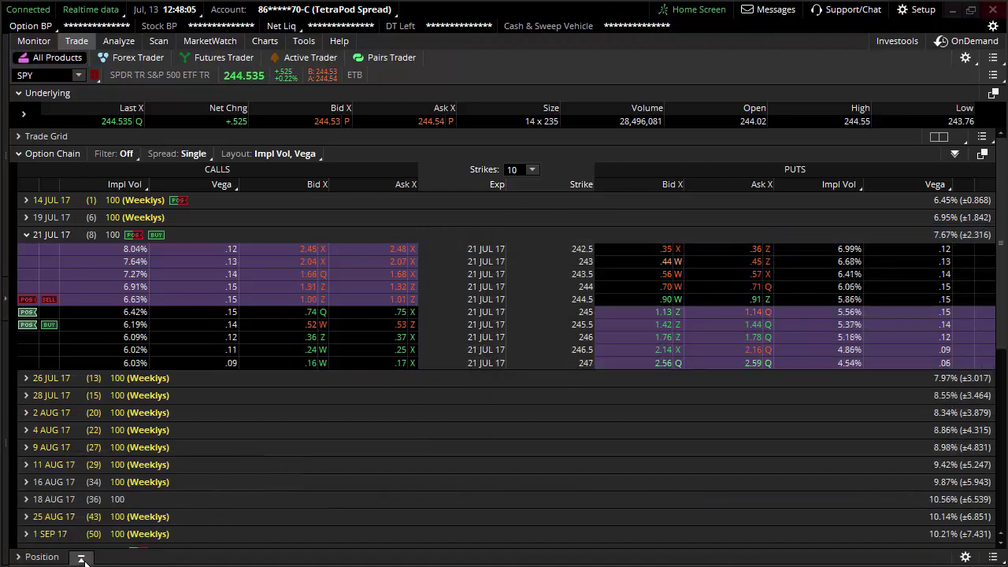
Hide the order book, collapse the 21 JUL 17 expiration, and show the watchlist sidebar.
click(81, 558)
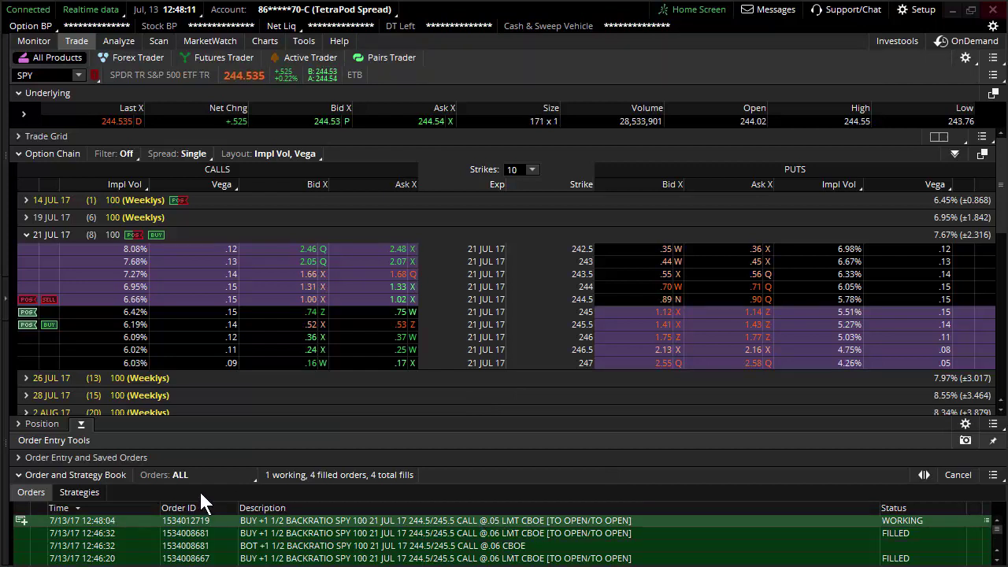
click(87, 473)
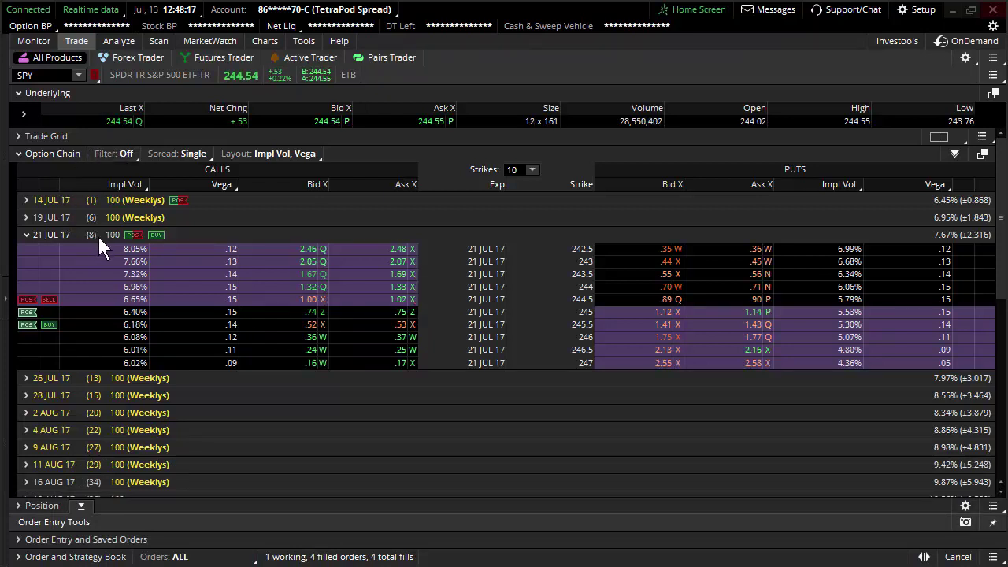
click(35, 236)
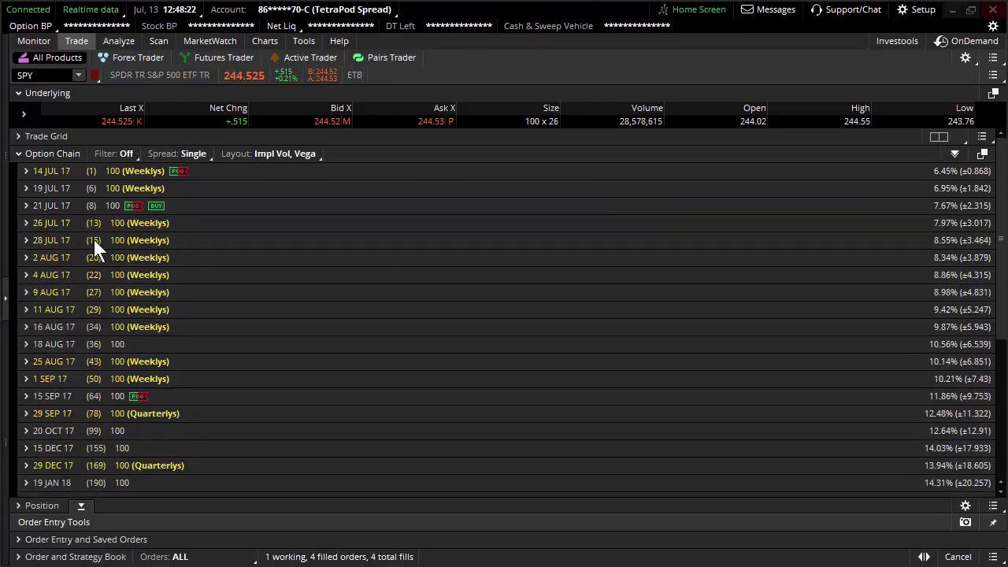
click(5, 298)
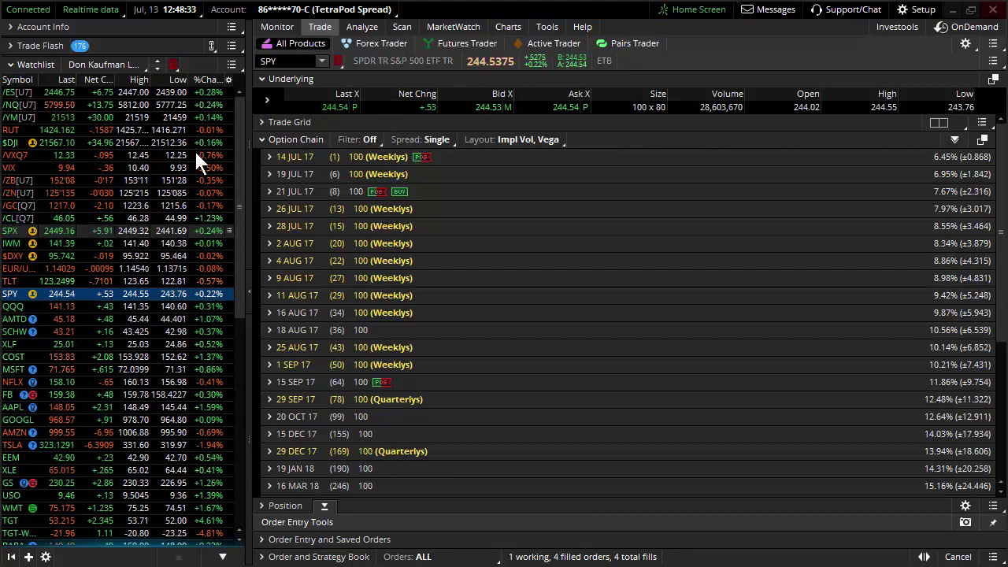
Review the SPX daily chart's expected-move lines with a widened price range, then show the SPX option chain.
click(516, 24)
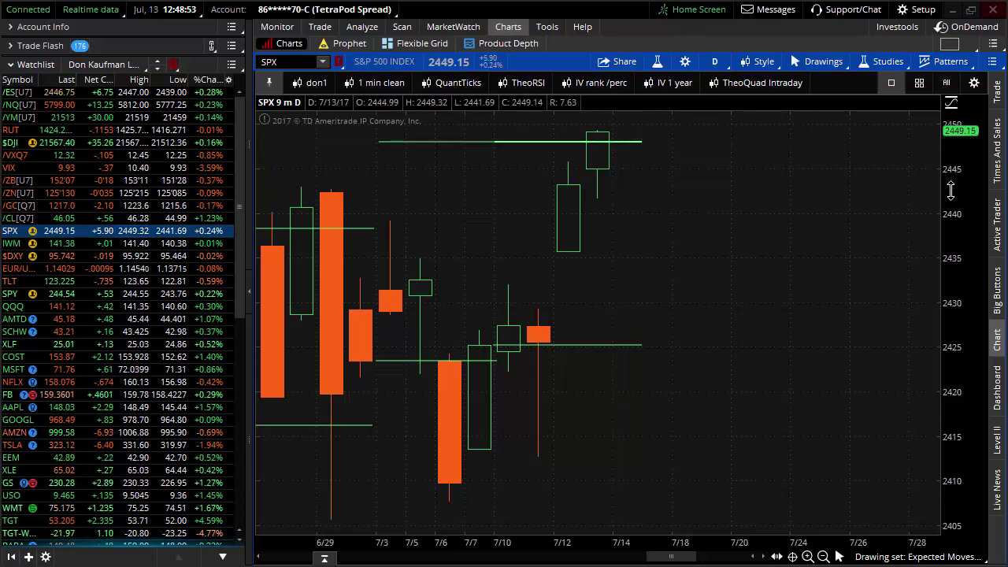
drag(960, 303, 826, 258)
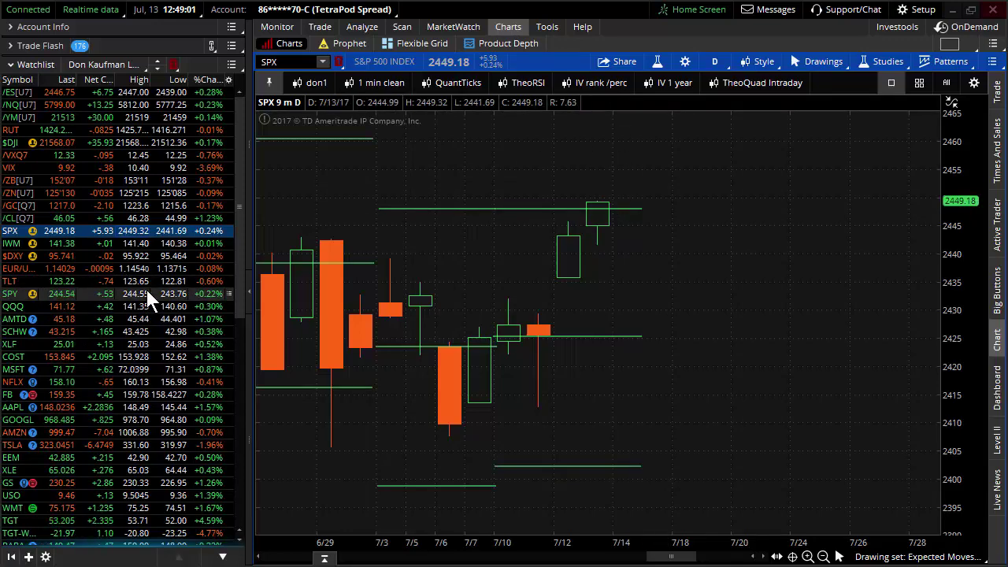
click(319, 26)
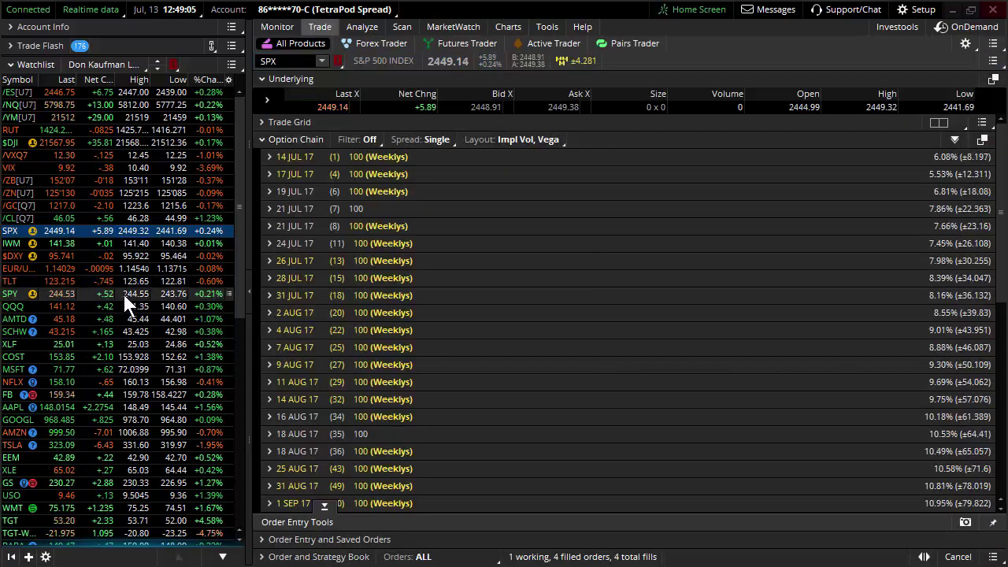
Switch to SPY and duplicate the working 244.5/245.5 call back-ratio order at .05 debit.
click(123, 293)
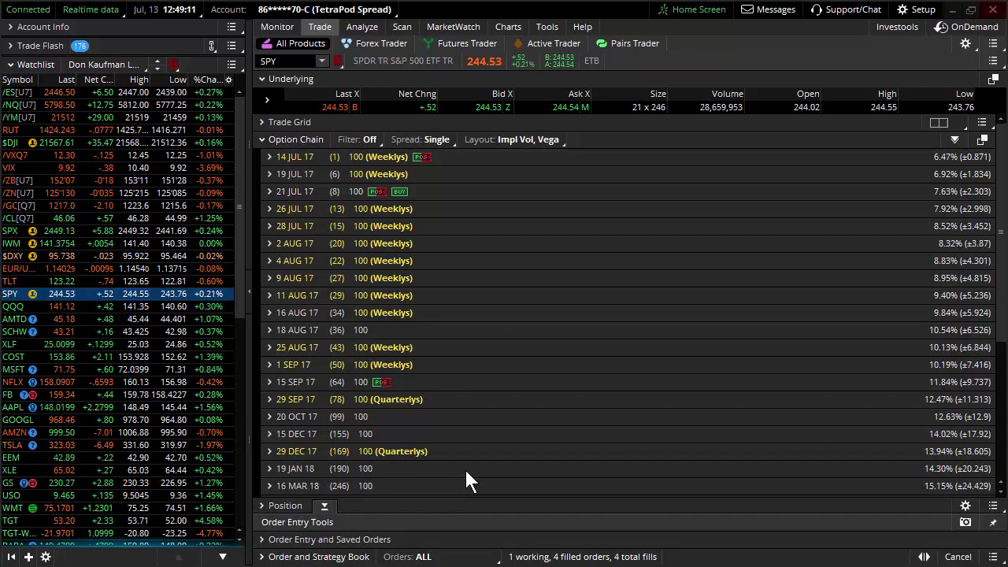
click(583, 556)
right_click(604, 517)
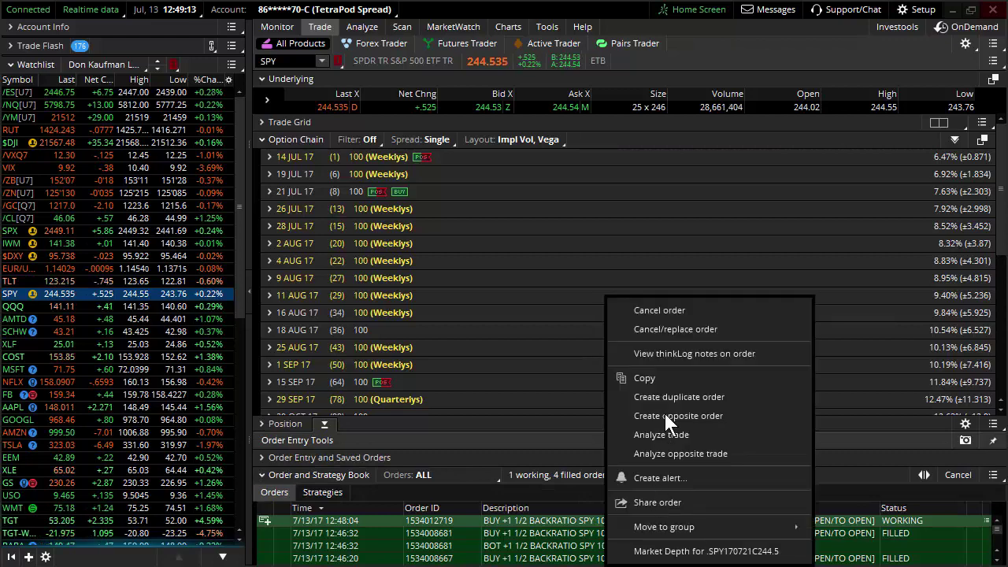
click(668, 399)
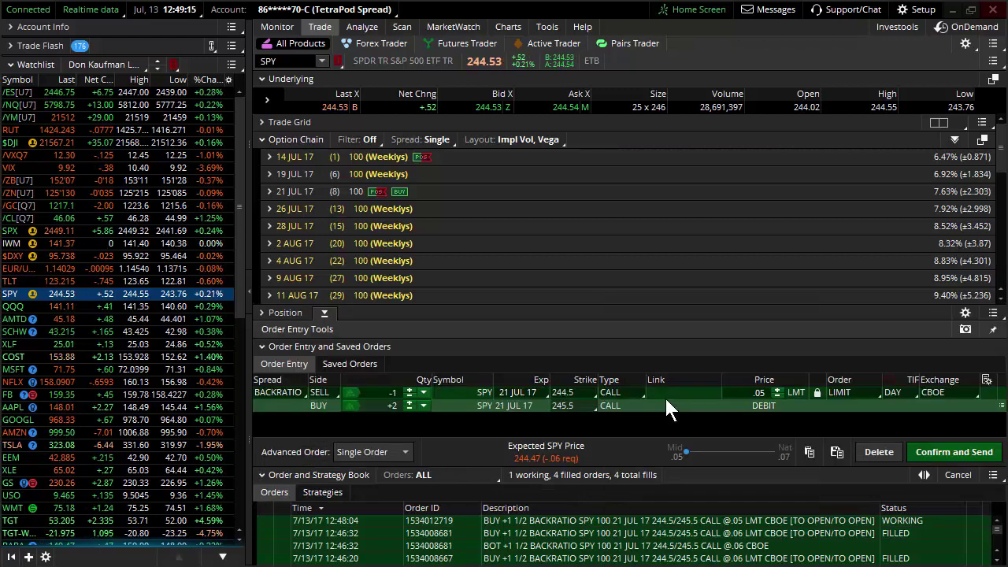